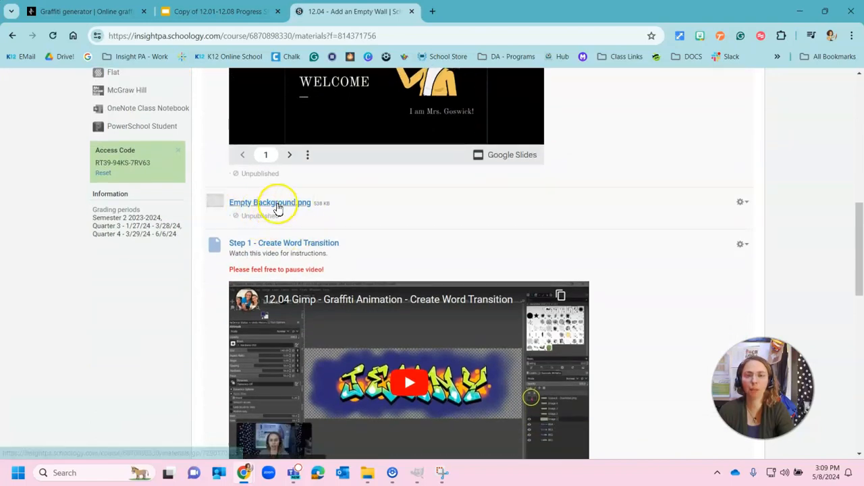
Save the Empty Background.png image as Empty+Background into the Gimp - Graffiti Animation folder within PD4 Digital Art
{"action": "left_click", "coordinate": [282, 205]}
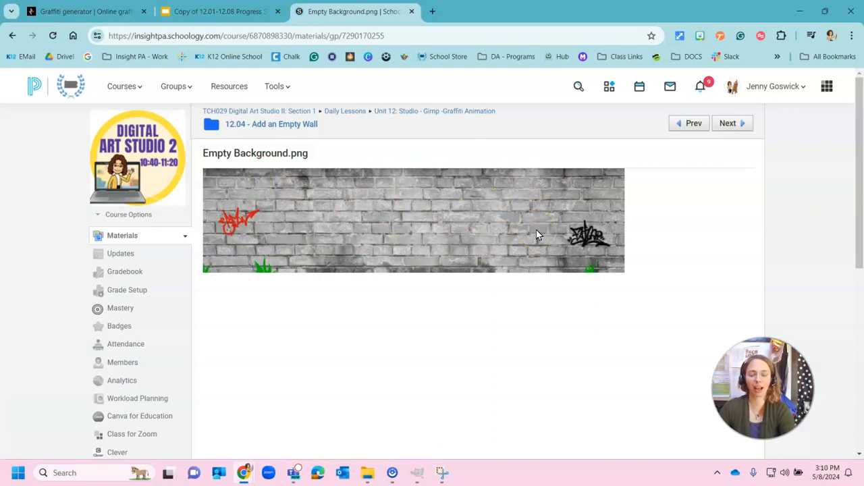
{"action": "right_click", "coordinate": [395, 210]}
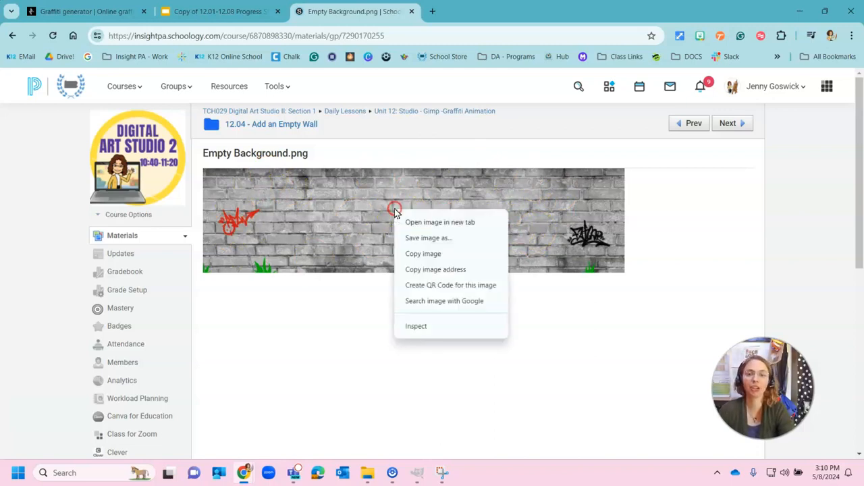
{"action": "left_click", "coordinate": [431, 244]}
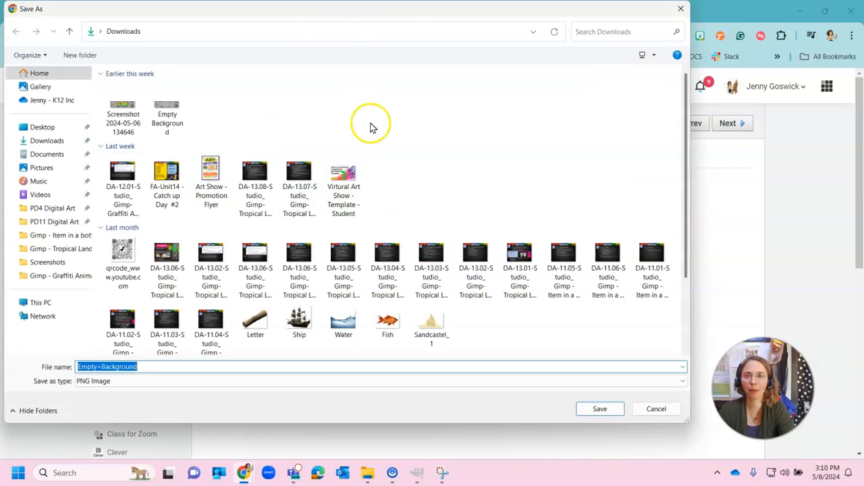
{"action": "left_click", "coordinate": [60, 211]}
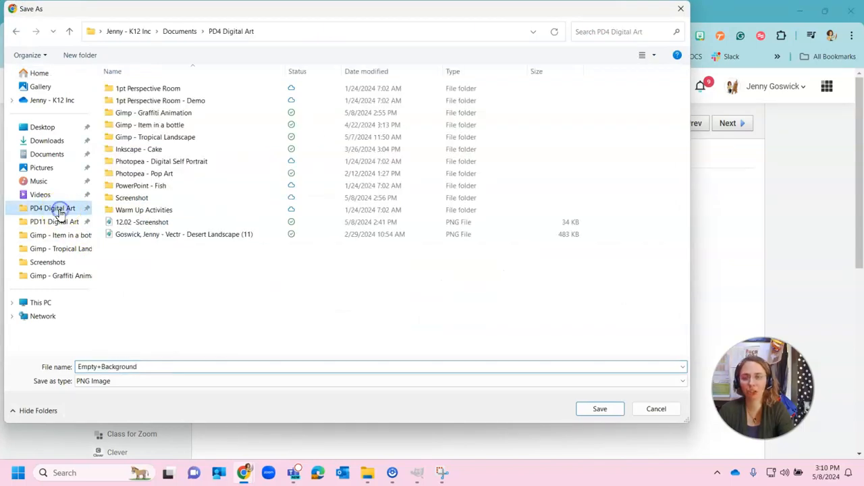
{"action": "double_click", "coordinate": [142, 118]}
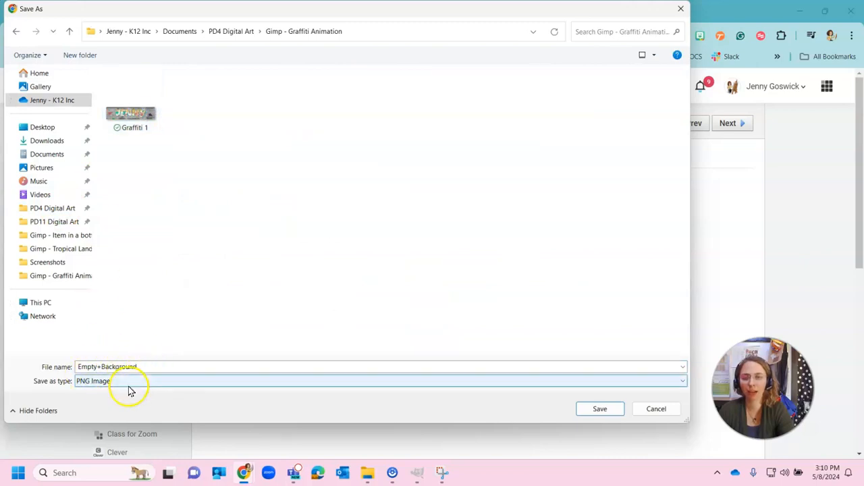
{"action": "left_click", "coordinate": [601, 410]}
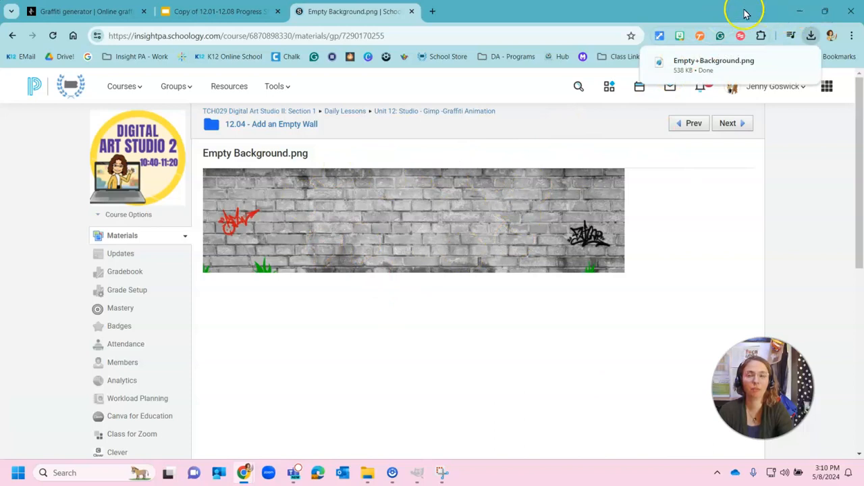
Switch to the project folder, open the Graffiti Animation XCF file in GIMP, and show it at 80% zoom
{"action": "left_click", "coordinate": [799, 12]}
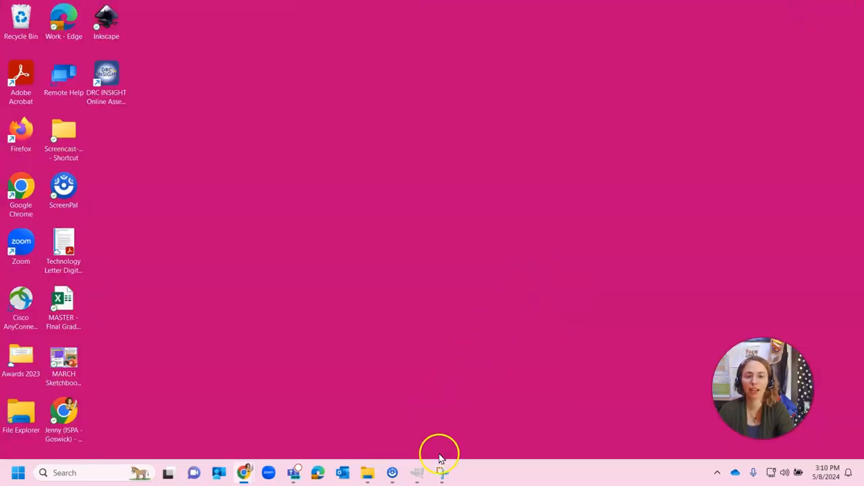
{"action": "mouse_move", "coordinate": [423, 480]}
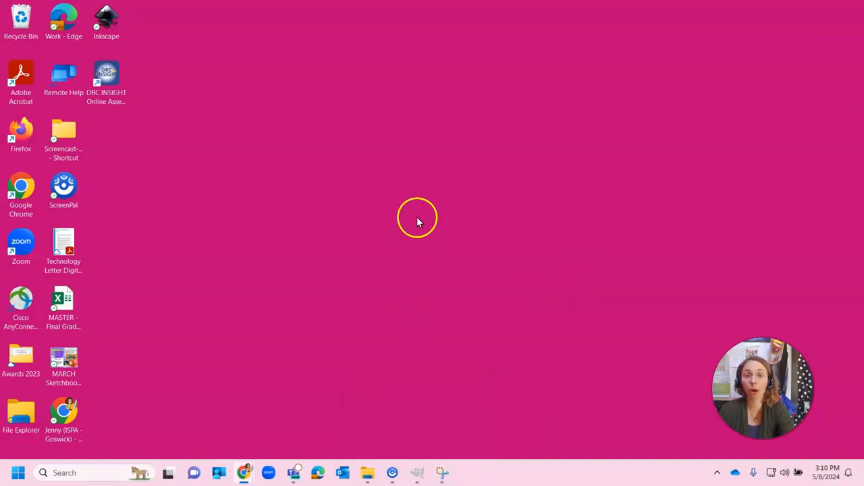
{"action": "left_click", "coordinate": [368, 476]}
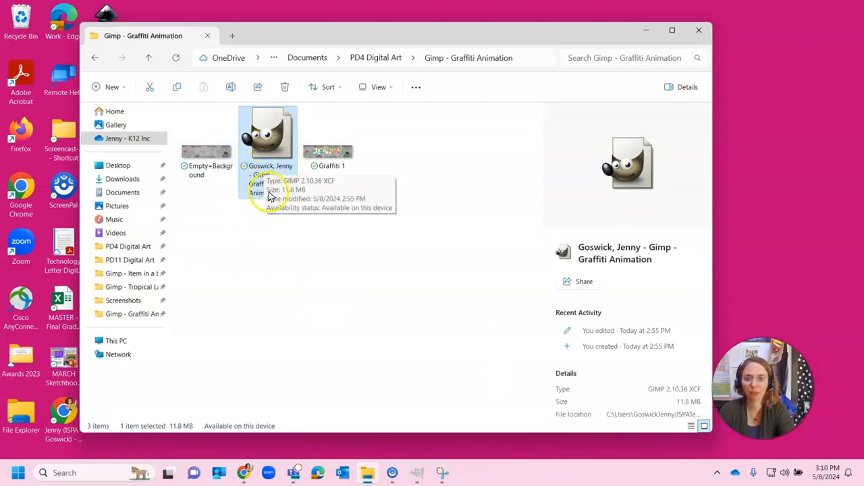
{"action": "double_click", "coordinate": [268, 138]}
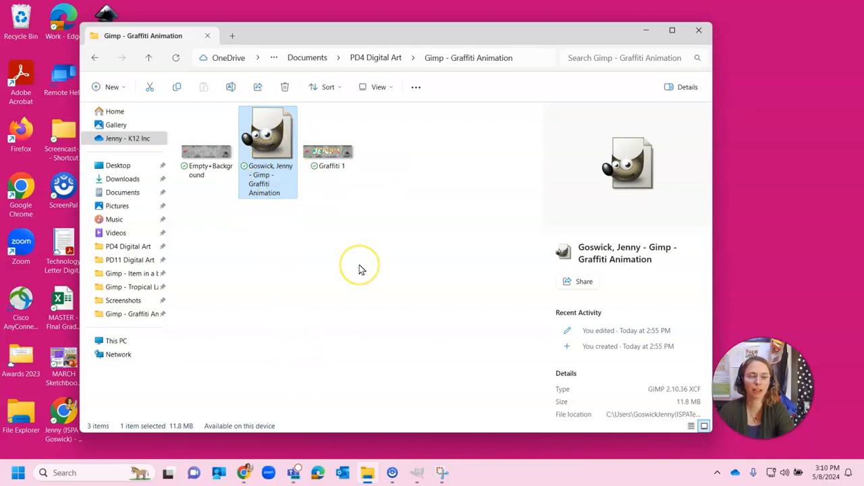
{"action": "left_click", "coordinate": [598, 9]}
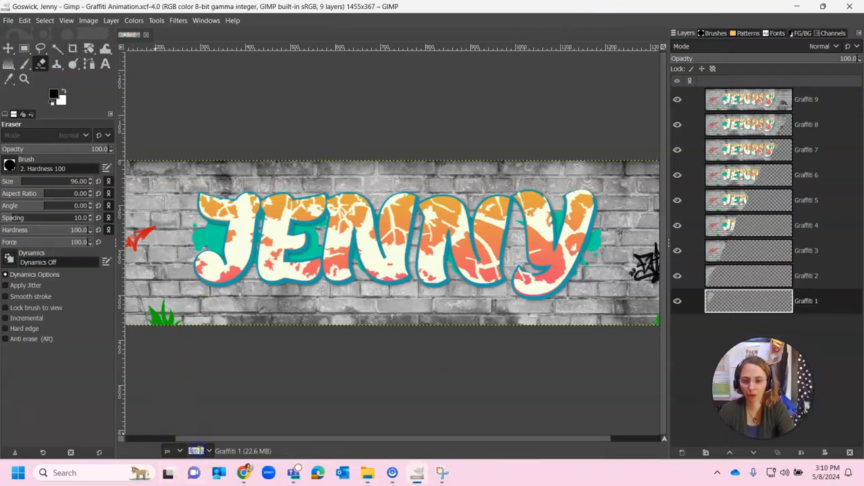
{"action": "type", "text": "80"}
{"action": "key", "text": "Return"}
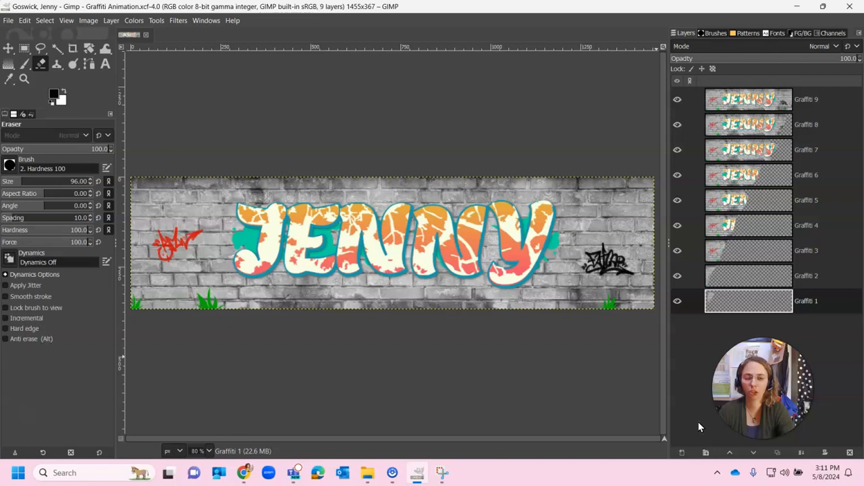
Open Empty+Background.png from the Gimp - Graffiti Animation folder as a separate image
{"action": "left_click", "coordinate": [7, 22]}
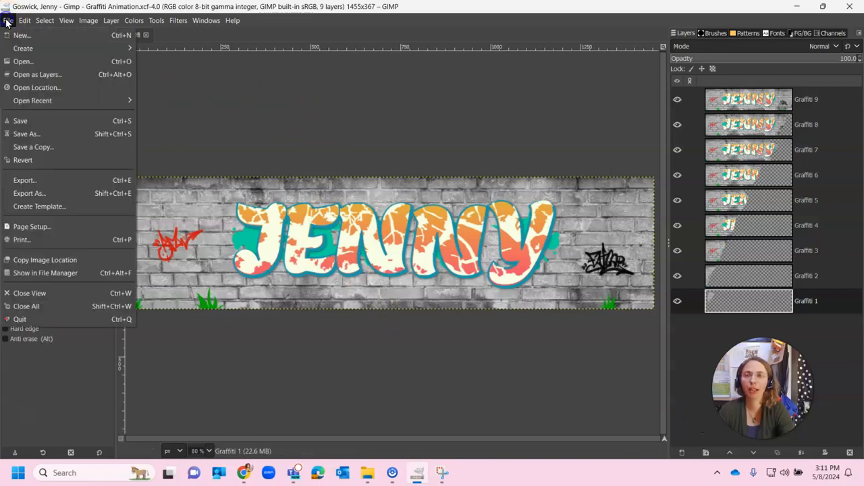
{"action": "left_click", "coordinate": [36, 62]}
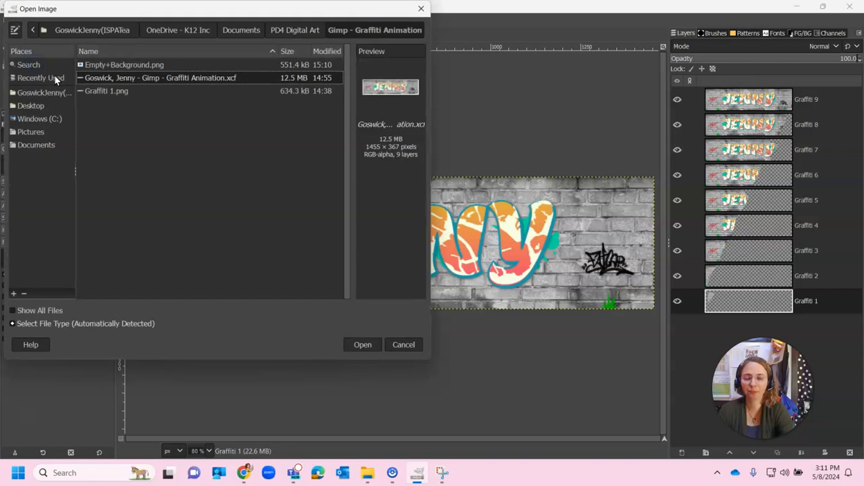
{"action": "left_click", "coordinate": [107, 68]}
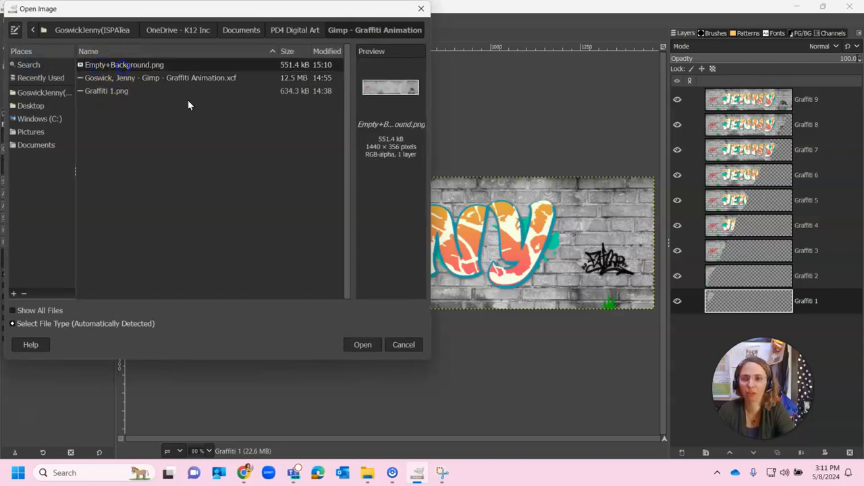
{"action": "left_click", "coordinate": [364, 345]}
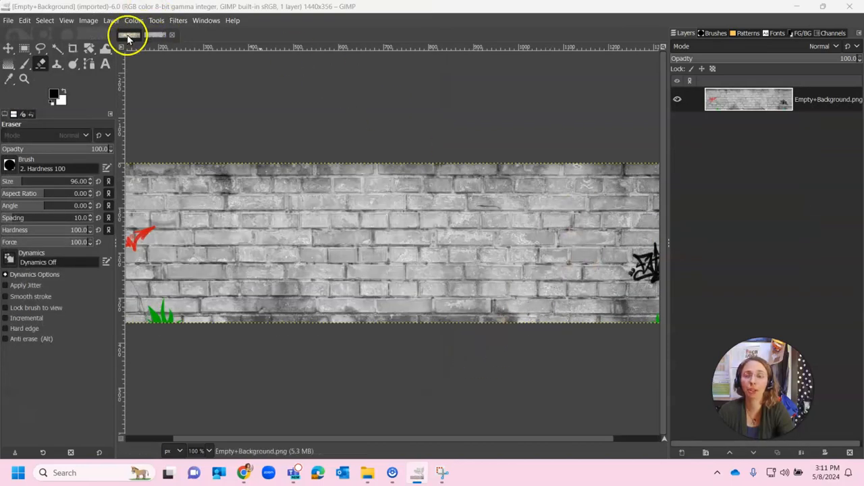
Copy the Empty+Background.png layer from its own image into the Graffiti Animation image
{"action": "left_click", "coordinate": [154, 37]}
{"action": "left_click", "coordinate": [127, 35]}
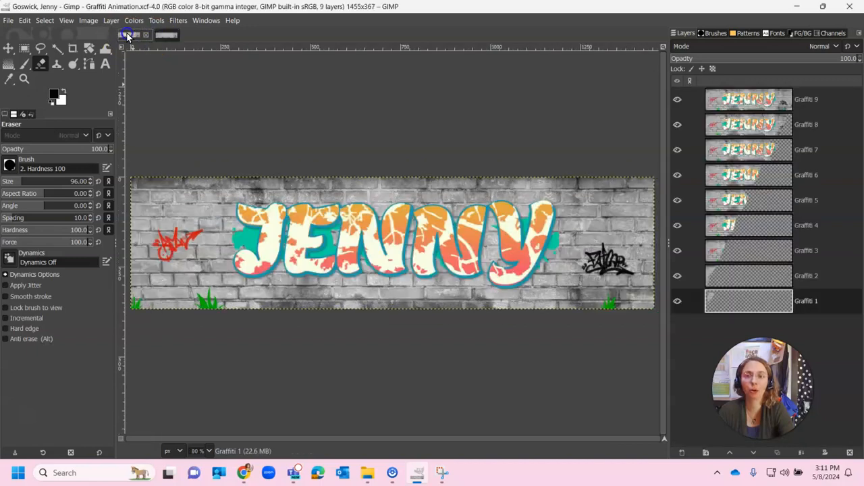
{"action": "left_click", "coordinate": [167, 37]}
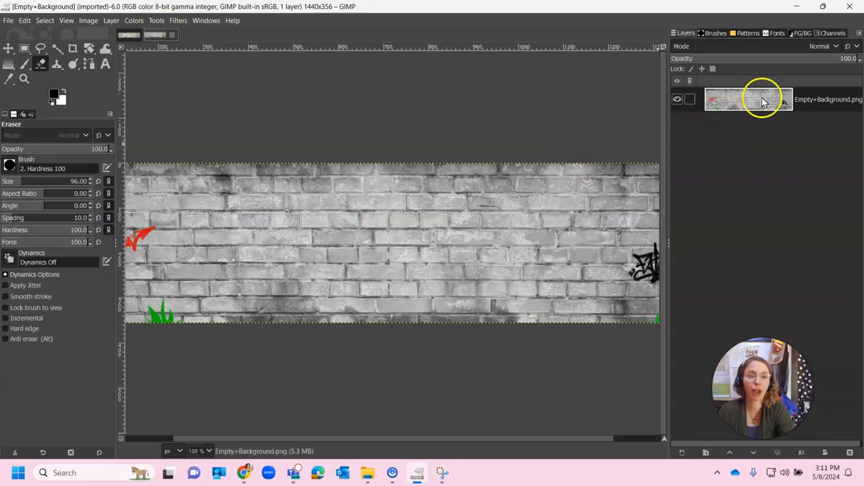
{"action": "left_click_drag", "start_coordinate": [770, 98], "coordinate": [325, 304]}
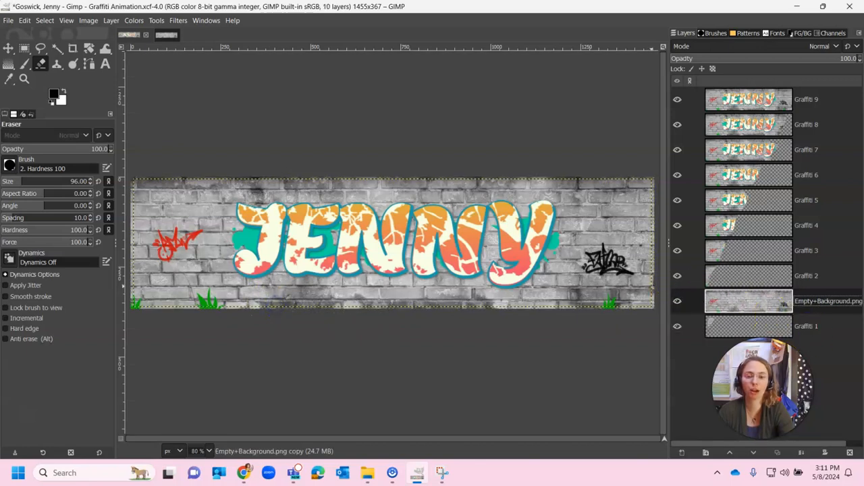
Place the Empty+Background.png layer below Graffiti 1 at the bottom of the stack and hide layers Graffiti 1 to 9
{"action": "left_click", "coordinate": [741, 304]}
{"action": "mouse_move", "coordinate": [740, 304]}
{"action": "left_mouse_down"}
{"action": "mouse_move", "coordinate": [724, 338]}
{"action": "mouse_move", "coordinate": [707, 342]}
{"action": "mouse_move", "coordinate": [731, 328]}
{"action": "mouse_move", "coordinate": [730, 294]}
{"action": "left_mouse_up"}
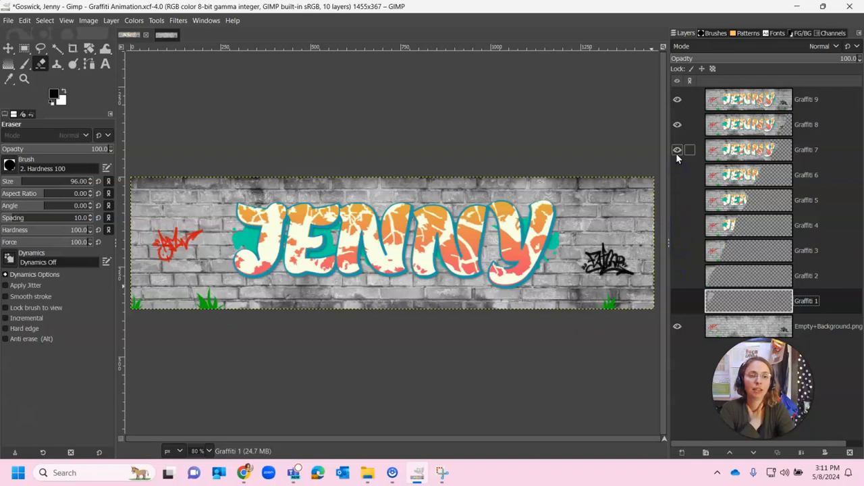
{"action": "left_click", "coordinate": [678, 103]}
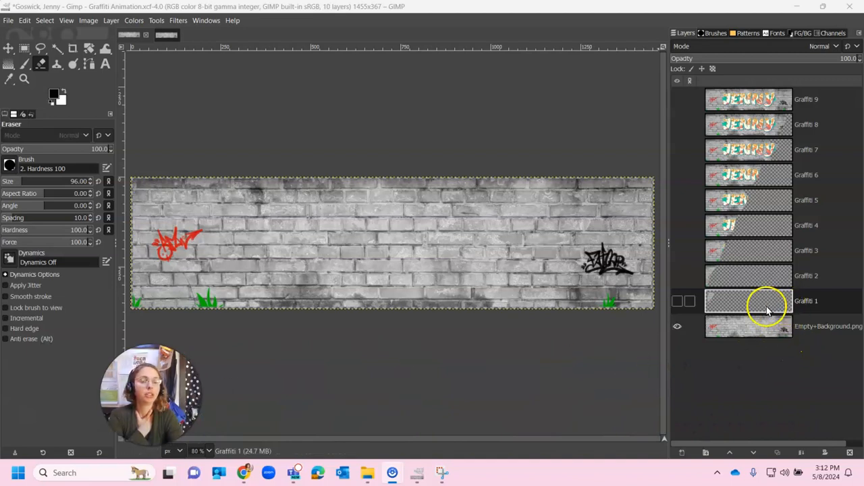
Rename the empty wall layer as "Background #"
{"action": "left_click", "coordinate": [761, 329]}
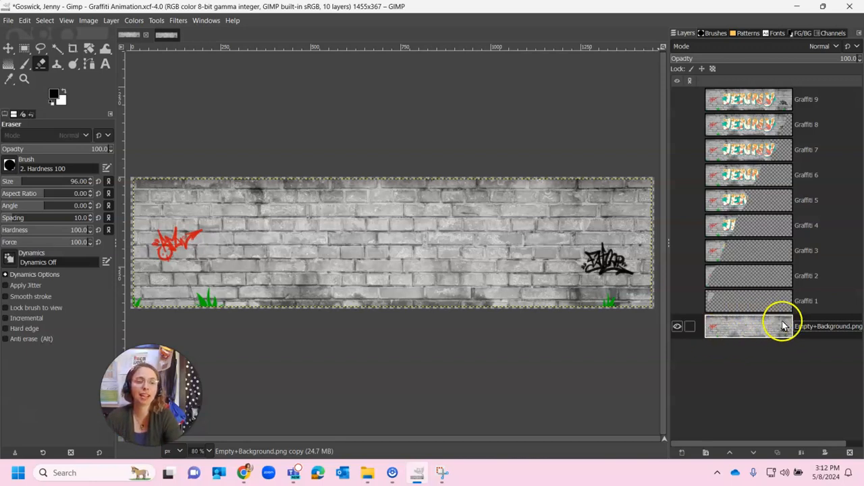
{"action": "double_click", "coordinate": [812, 327]}
{"action": "left_click", "coordinate": [812, 326]}
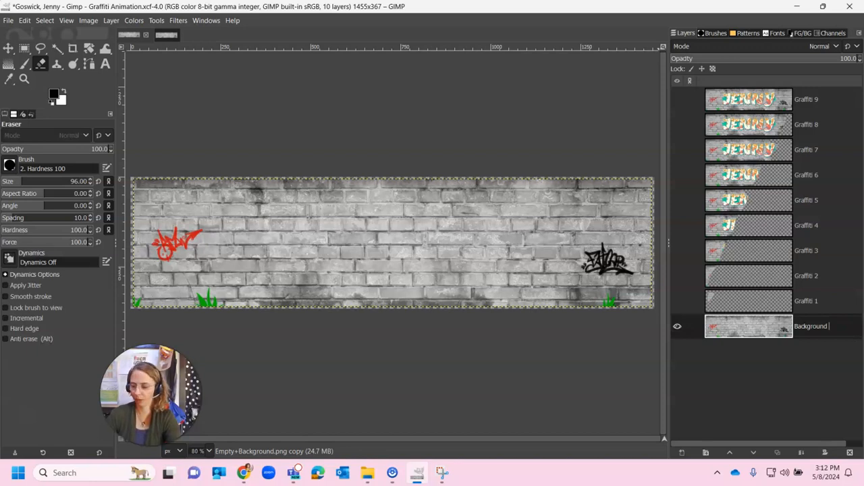
{"action": "left_click", "coordinate": [807, 356]}
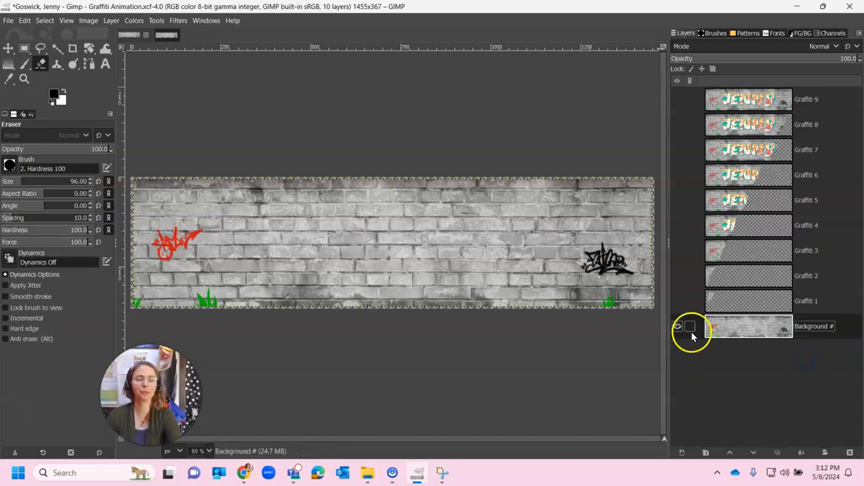
Duplicate the Background # layer with the copy hidden, and erase the original wall's right end from about 1300 px onward
{"action": "right_click", "coordinate": [753, 326]}
{"action": "left_click", "coordinate": [784, 120]}
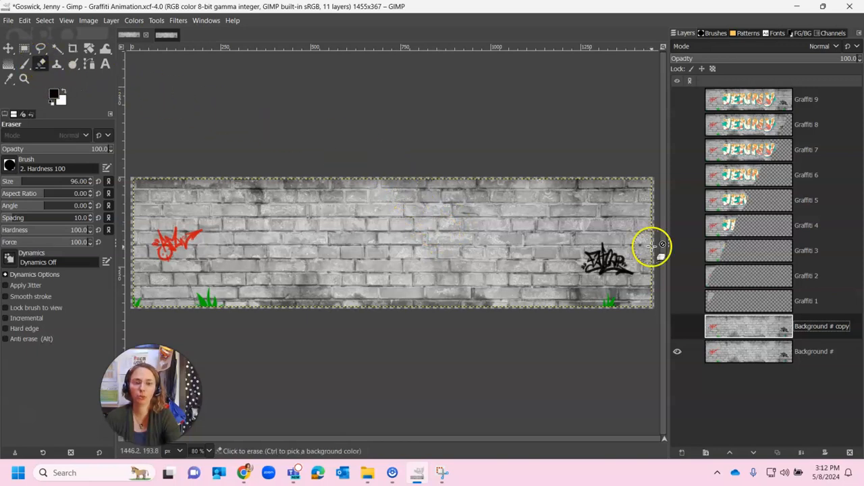
{"action": "left_click", "coordinate": [641, 178]}
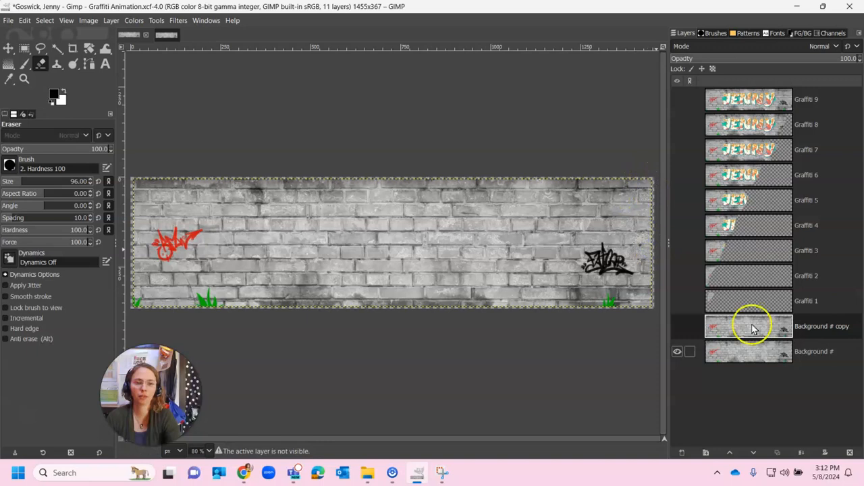
{"action": "left_click", "coordinate": [753, 359]}
{"action": "mouse_move", "coordinate": [642, 180]}
{"action": "left_mouse_down"}
{"action": "mouse_move", "coordinate": [659, 276]}
{"action": "mouse_move", "coordinate": [650, 329]}
{"action": "mouse_move", "coordinate": [641, 329]}
{"action": "mouse_move", "coordinate": [636, 291]}
{"action": "mouse_move", "coordinate": [640, 197]}
{"action": "left_mouse_up"}
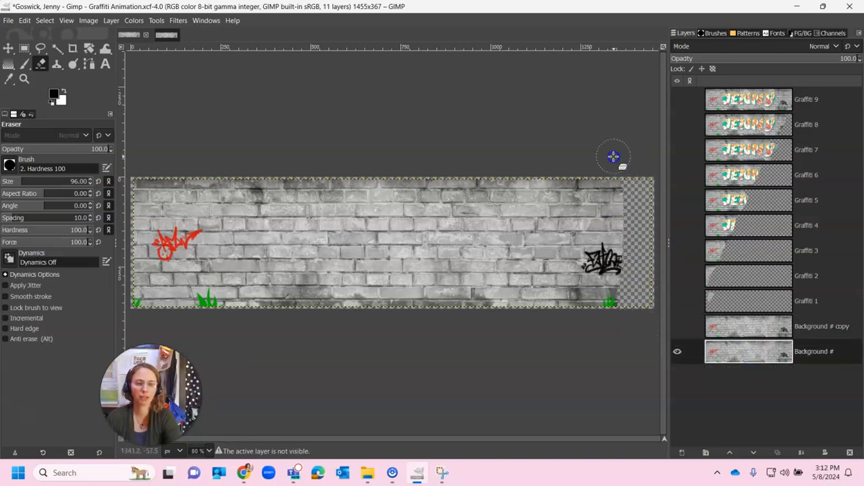
{"action": "mouse_move", "coordinate": [613, 157]}
{"action": "left_mouse_down"}
{"action": "mouse_move", "coordinate": [620, 212]}
{"action": "mouse_move", "coordinate": [604, 301]}
{"action": "left_mouse_up"}
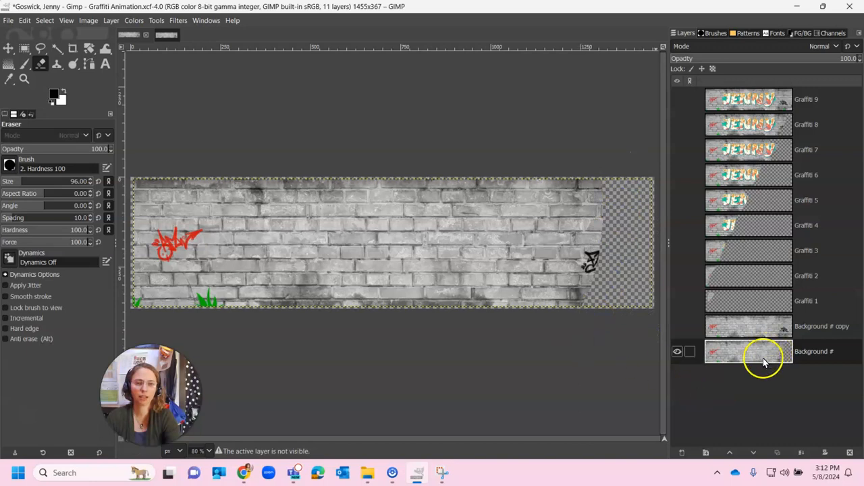
Duplicate Background # again, hide that copy, and erase the original diagonally back to about 1180 px along its top edge
{"action": "right_click", "coordinate": [741, 355]}
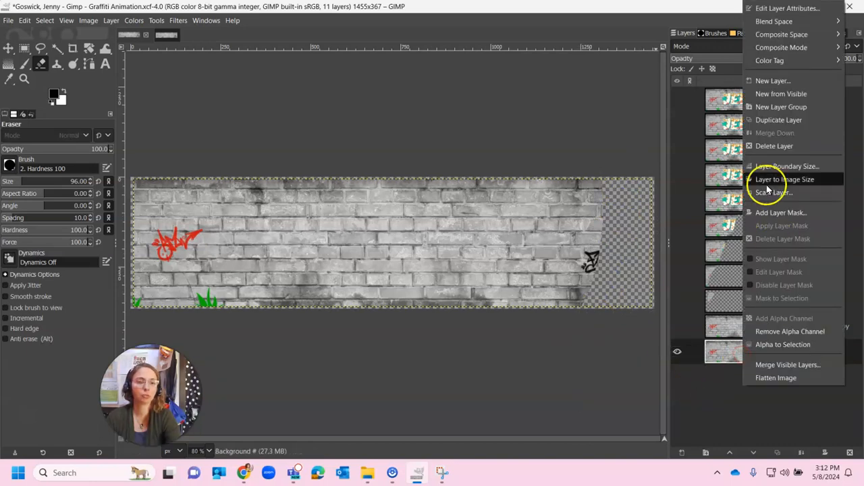
{"action": "left_click", "coordinate": [774, 120]}
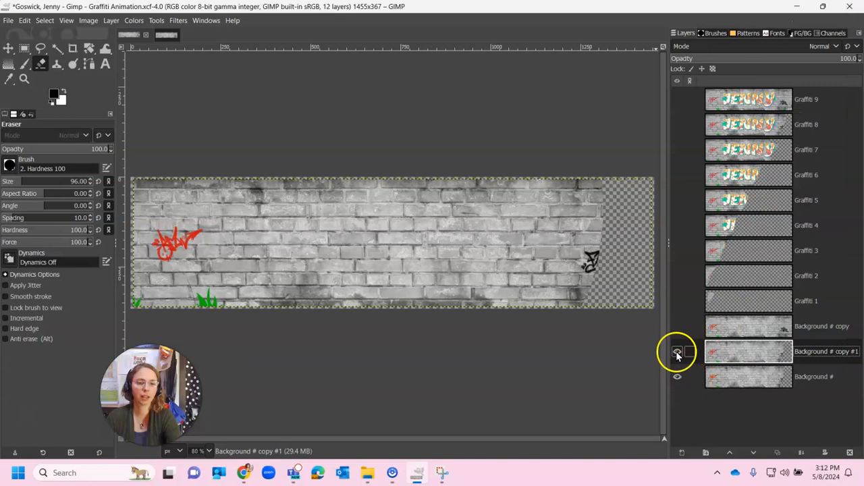
{"action": "left_click", "coordinate": [750, 378]}
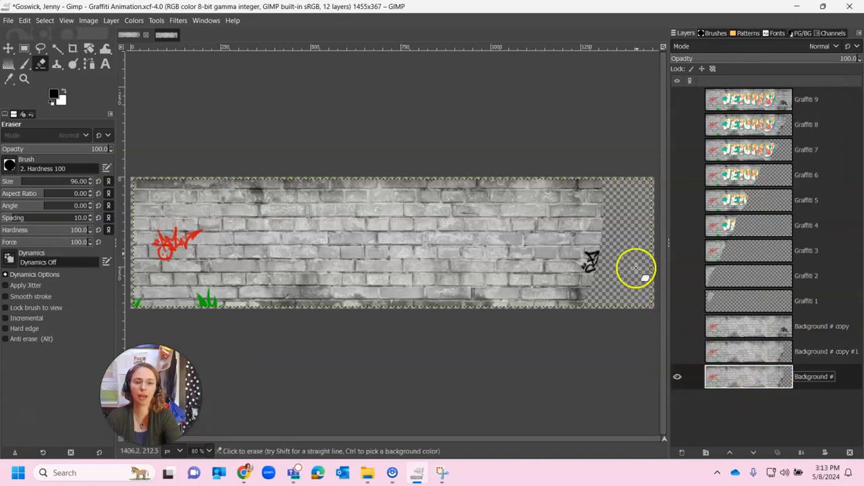
{"action": "mouse_move", "coordinate": [608, 180]}
{"action": "left_mouse_down"}
{"action": "mouse_move", "coordinate": [553, 347]}
{"action": "mouse_move", "coordinate": [548, 316]}
{"action": "mouse_move", "coordinate": [579, 162]}
{"action": "left_mouse_up"}
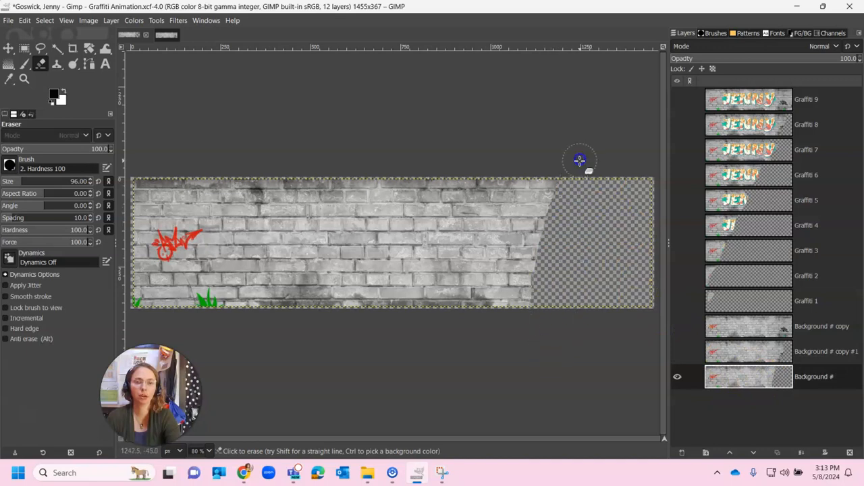
Make a third hidden duplicate of Background # and erase the original diagonally back to about 980 px along its top edge
{"action": "right_click", "coordinate": [732, 378]}
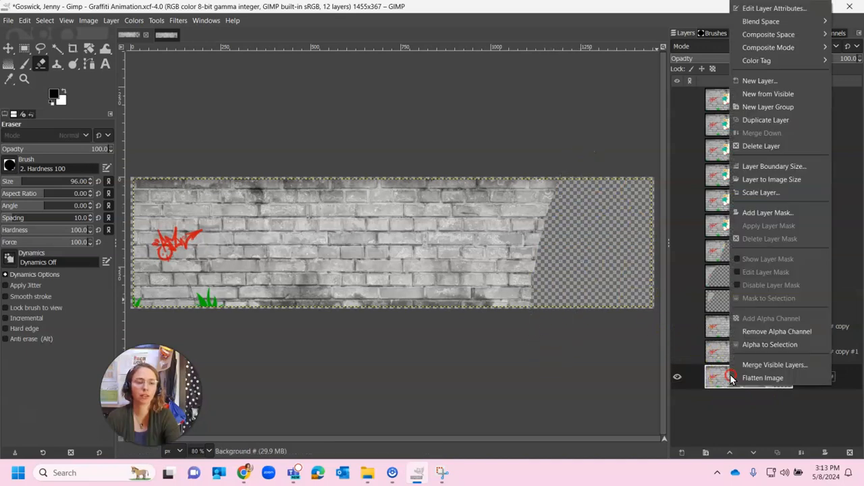
{"action": "left_click", "coordinate": [760, 119]}
{"action": "left_click", "coordinate": [678, 377]}
{"action": "left_click", "coordinate": [766, 401]}
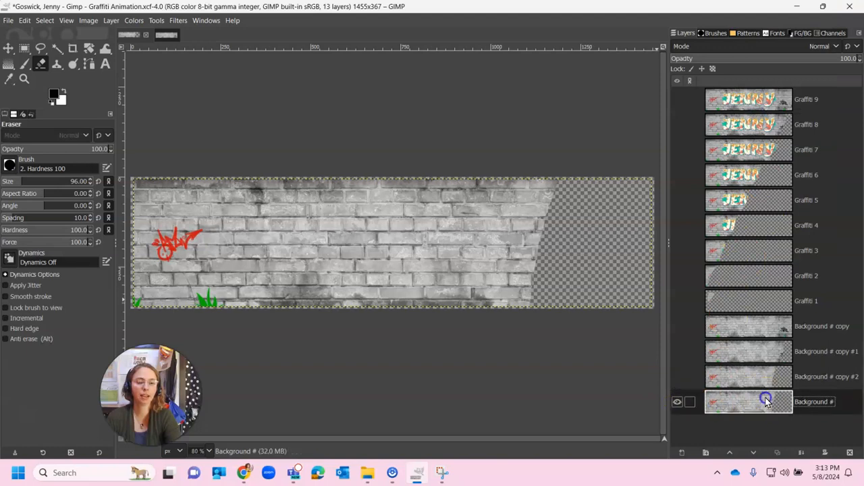
{"action": "mouse_move", "coordinate": [558, 173]}
{"action": "left_mouse_down"}
{"action": "mouse_move", "coordinate": [524, 301]}
{"action": "mouse_move", "coordinate": [517, 177]}
{"action": "left_mouse_up"}
{"action": "left_click_drag", "start_coordinate": [482, 323], "coordinate": [509, 133]}
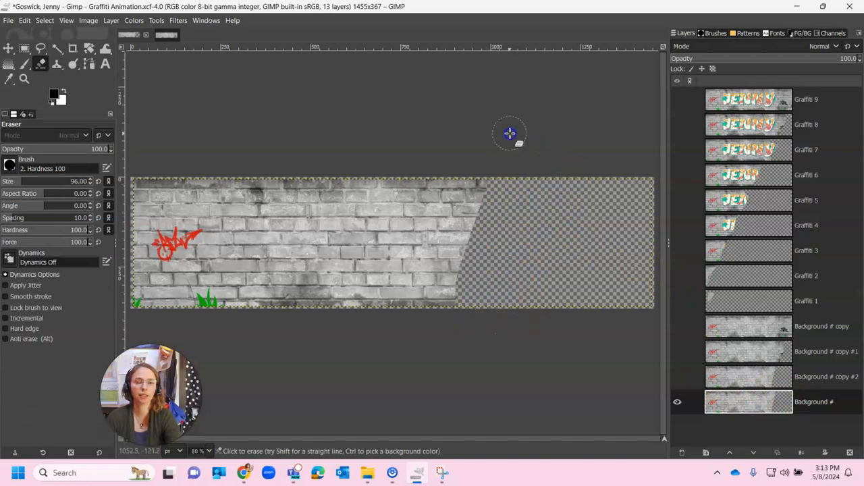
Duplicate the Background # layer again, hide the copy, and erase the original diagonally back to about 820 px along its top edge
{"action": "right_click", "coordinate": [724, 404]}
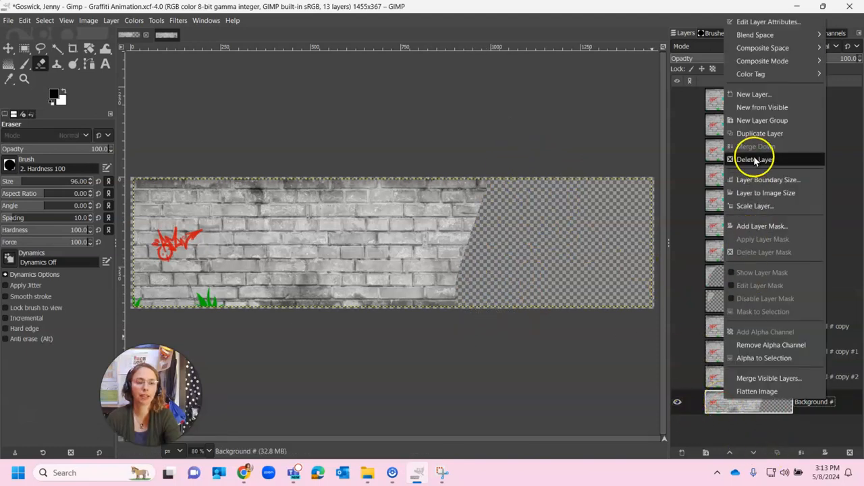
{"action": "left_click", "coordinate": [757, 132]}
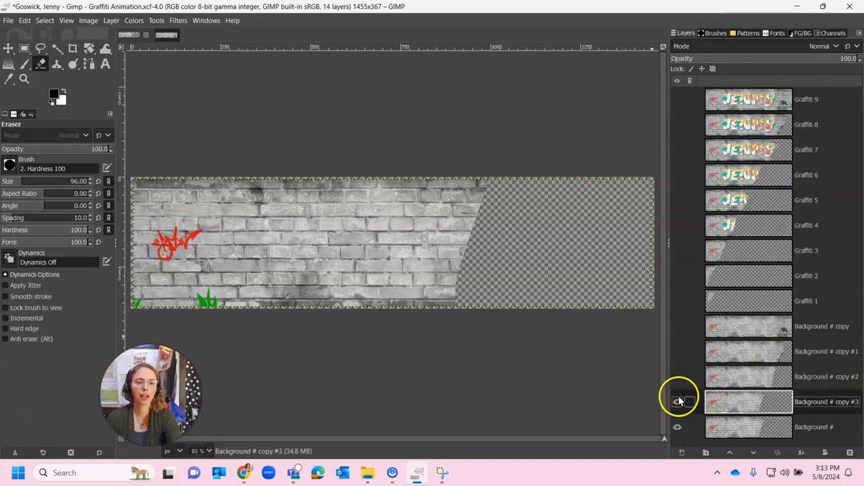
{"action": "left_click", "coordinate": [744, 421]}
{"action": "mouse_move", "coordinate": [507, 187]}
{"action": "left_mouse_down"}
{"action": "mouse_move", "coordinate": [415, 341]}
{"action": "mouse_move", "coordinate": [479, 187]}
{"action": "mouse_move", "coordinate": [401, 274]}
{"action": "mouse_move", "coordinate": [395, 303]}
{"action": "left_mouse_up"}
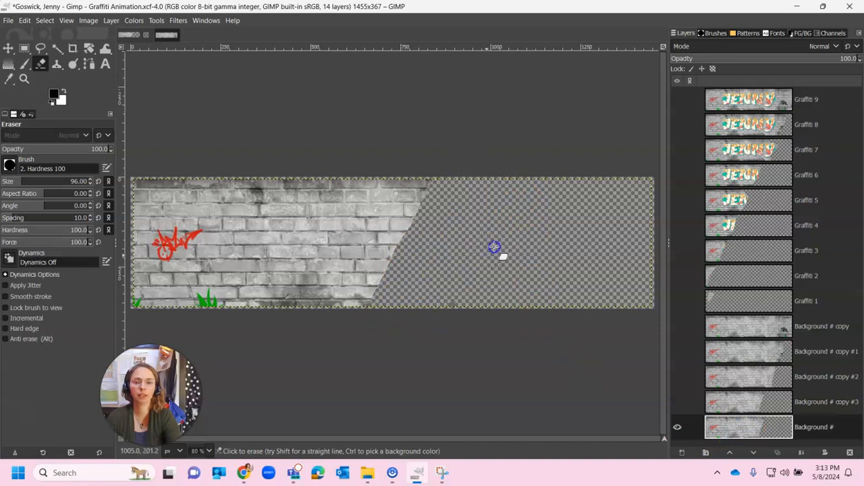
{"action": "mouse_move", "coordinate": [474, 175]}
{"action": "left_mouse_down"}
{"action": "mouse_move", "coordinate": [438, 199]}
{"action": "mouse_move", "coordinate": [339, 332]}
{"action": "left_mouse_up"}
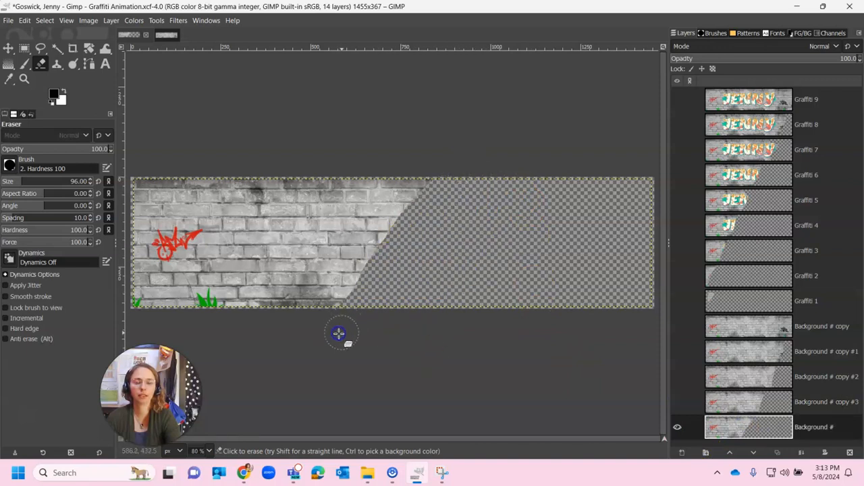
Make another hidden duplicate of Background # and erase the original wall diagonally back to about 450 px along its top edge
{"action": "right_click", "coordinate": [741, 435]}
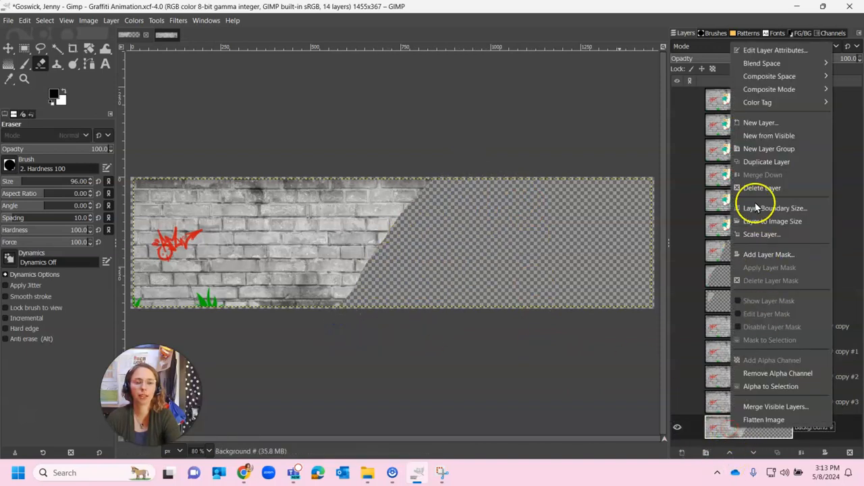
{"action": "left_click", "coordinate": [759, 159]}
{"action": "left_click", "coordinate": [678, 426]}
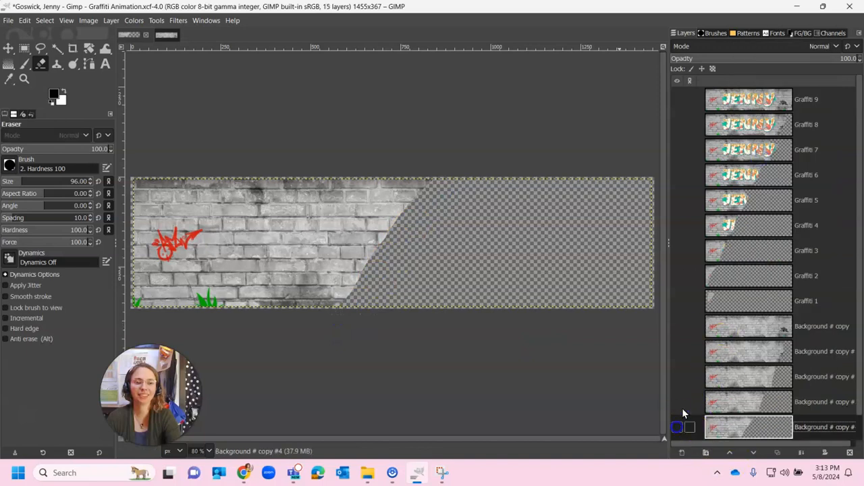
{"action": "scroll", "coordinate": [716, 332], "scroll_direction": "down", "scroll_amount": 1}
{"action": "left_click", "coordinate": [739, 424]}
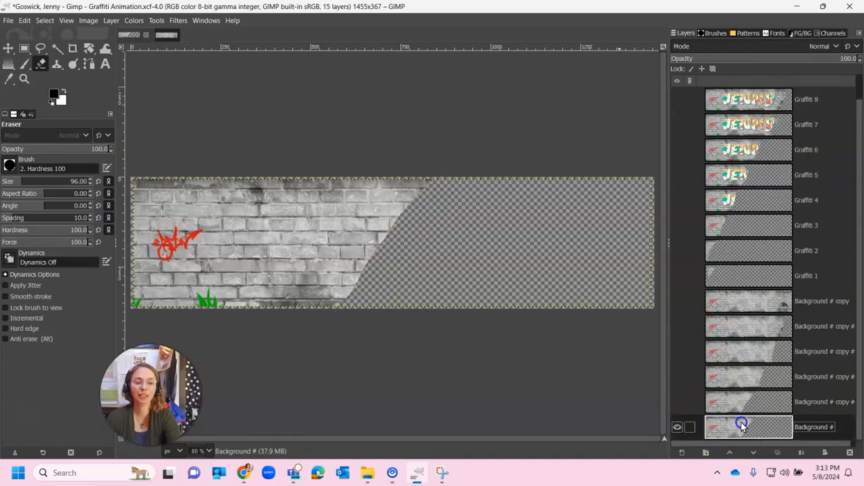
{"action": "mouse_move", "coordinate": [433, 174]}
{"action": "left_mouse_down"}
{"action": "mouse_move", "coordinate": [308, 315]}
{"action": "mouse_move", "coordinate": [397, 212]}
{"action": "mouse_move", "coordinate": [320, 280]}
{"action": "mouse_move", "coordinate": [338, 164]}
{"action": "mouse_move", "coordinate": [322, 272]}
{"action": "mouse_move", "coordinate": [388, 135]}
{"action": "mouse_move", "coordinate": [253, 342]}
{"action": "mouse_move", "coordinate": [450, 388]}
{"action": "left_mouse_up"}
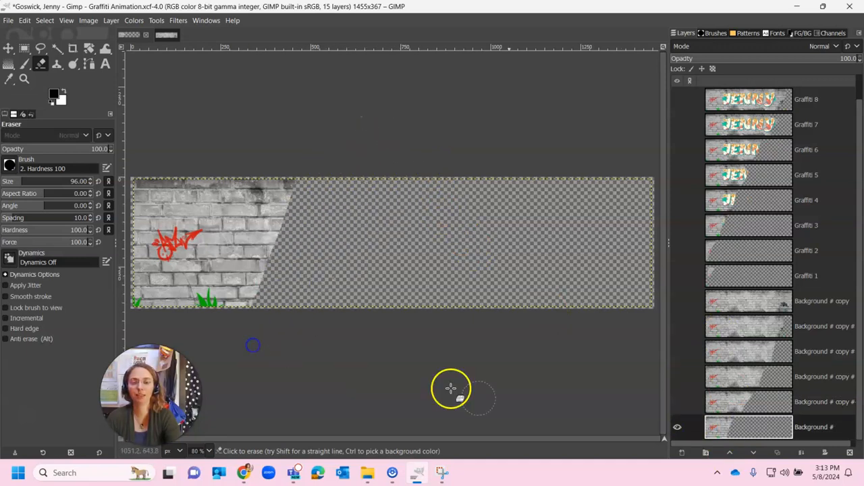
Add one more hidden duplicate of Background # and erase the original diagonally back to about 280 px along its top edge
{"action": "right_click", "coordinate": [723, 432]}
{"action": "left_click", "coordinate": [763, 163]}
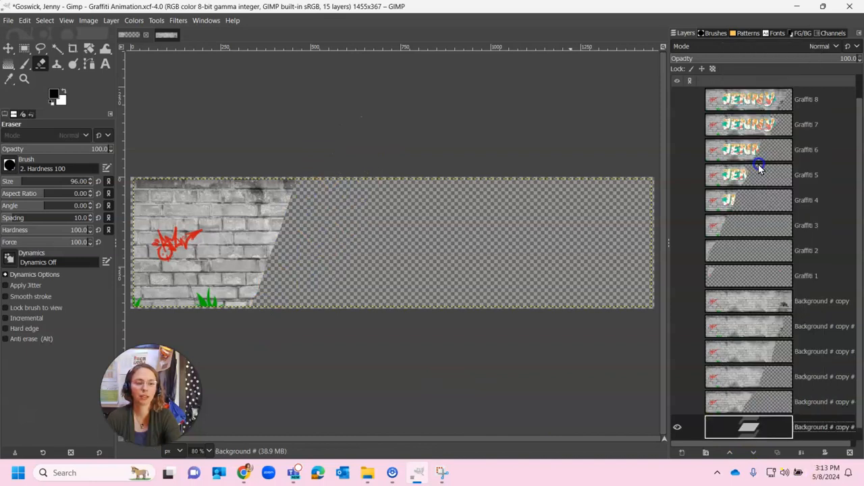
{"action": "left_click", "coordinate": [678, 427]}
{"action": "scroll", "coordinate": [696, 364], "scroll_direction": "down", "scroll_amount": 1}
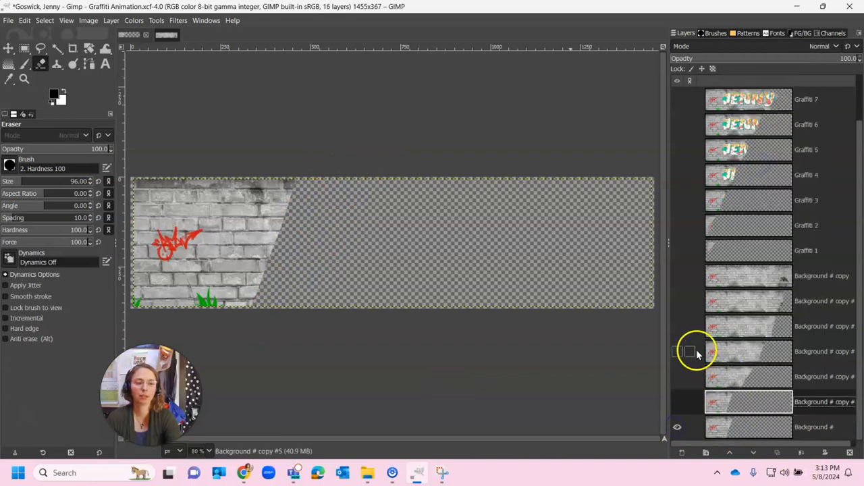
{"action": "left_click", "coordinate": [746, 432]}
{"action": "mouse_move", "coordinate": [300, 174]}
{"action": "left_mouse_down"}
{"action": "mouse_move", "coordinate": [226, 324]}
{"action": "mouse_move", "coordinate": [264, 162]}
{"action": "mouse_move", "coordinate": [194, 302]}
{"action": "left_mouse_up"}
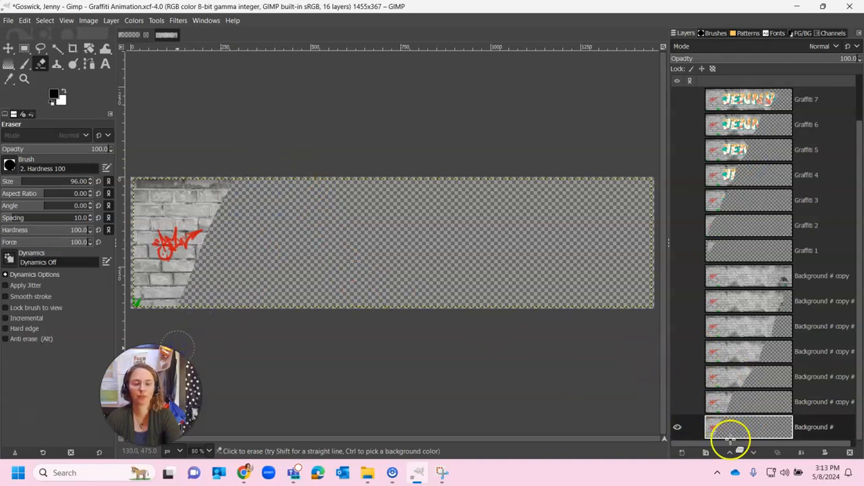
Duplicate Background # with the copy hidden, and erase the original's outer edges, leaving only a brick patch around the red tag
{"action": "right_click", "coordinate": [739, 419]}
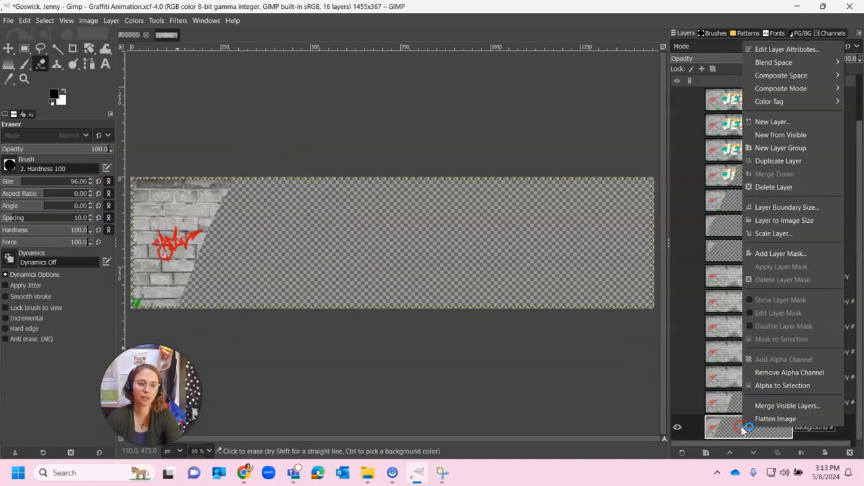
{"action": "left_click", "coordinate": [769, 165]}
{"action": "scroll", "coordinate": [734, 346], "scroll_direction": "down", "scroll_amount": 1}
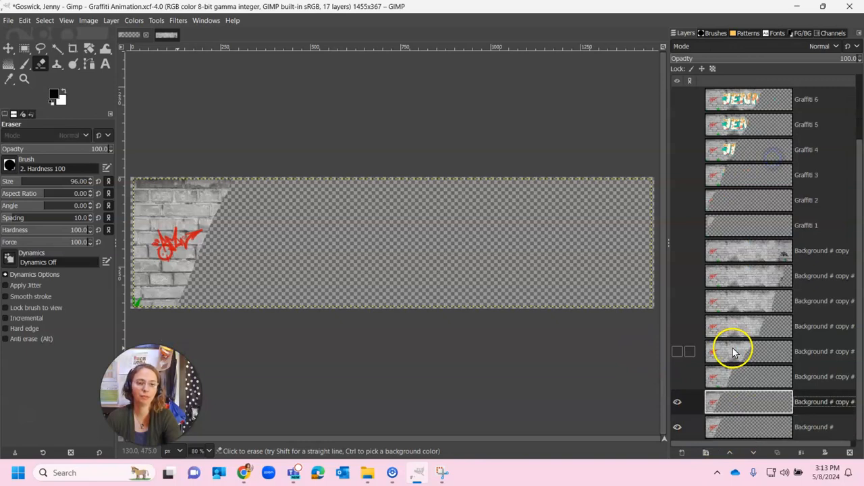
{"action": "left_click", "coordinate": [729, 428]}
{"action": "left_click", "coordinate": [677, 402]}
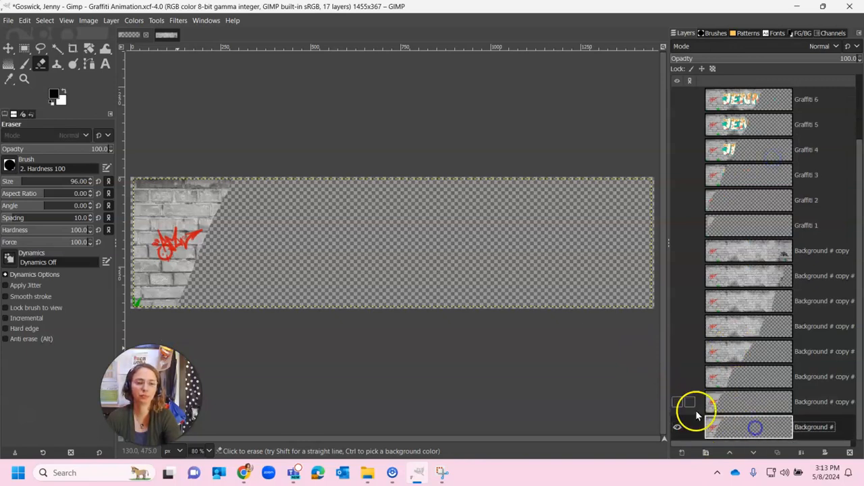
{"action": "left_click_drag", "start_coordinate": [242, 184], "coordinate": [156, 184]}
{"action": "mouse_move", "coordinate": [122, 210]}
{"action": "left_mouse_down"}
{"action": "mouse_move", "coordinate": [131, 287]}
{"action": "mouse_move", "coordinate": [147, 310]}
{"action": "mouse_move", "coordinate": [176, 308]}
{"action": "mouse_move", "coordinate": [226, 238]}
{"action": "mouse_move", "coordinate": [222, 194]}
{"action": "left_mouse_up"}
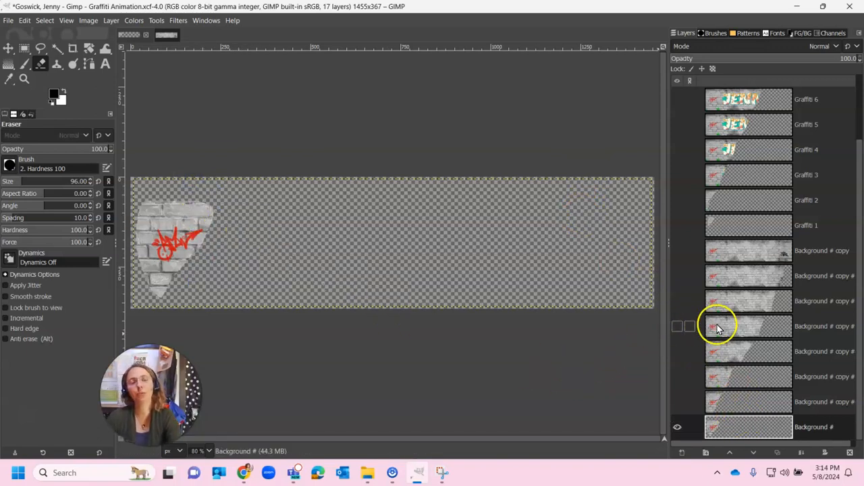
Rename the three most heavily erased wall layers, from the bottom of the stack up, as Background 1, Background 2 and Background 3
{"action": "scroll", "coordinate": [736, 402], "scroll_direction": "up", "scroll_amount": 2}
{"action": "scroll", "coordinate": [736, 402], "scroll_direction": "down", "scroll_amount": 3}
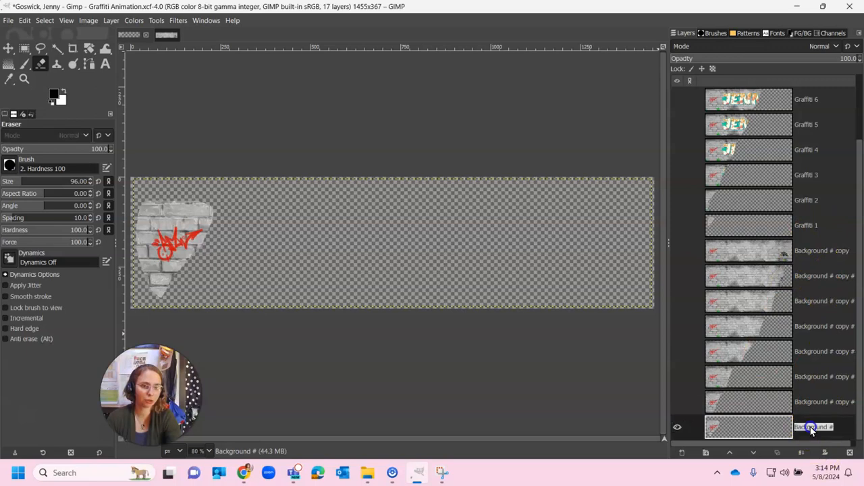
{"action": "left_click", "coordinate": [837, 424]}
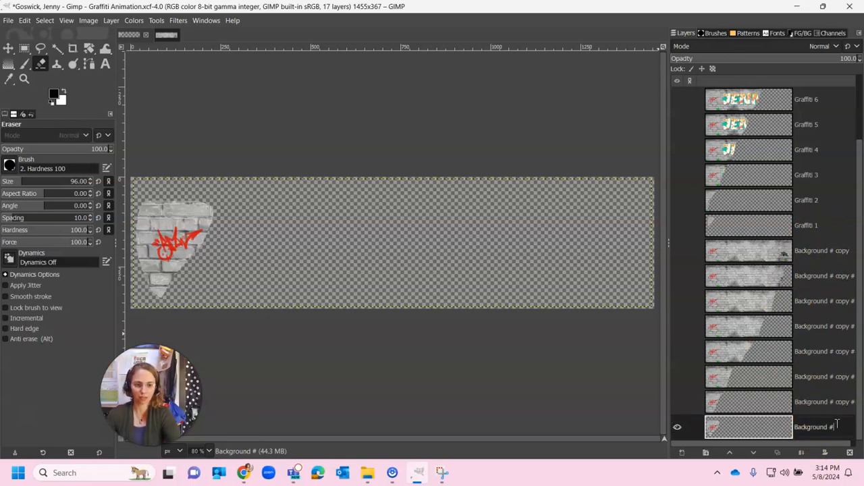
{"action": "double_click", "coordinate": [813, 402]}
{"action": "left_click", "coordinate": [813, 402]}
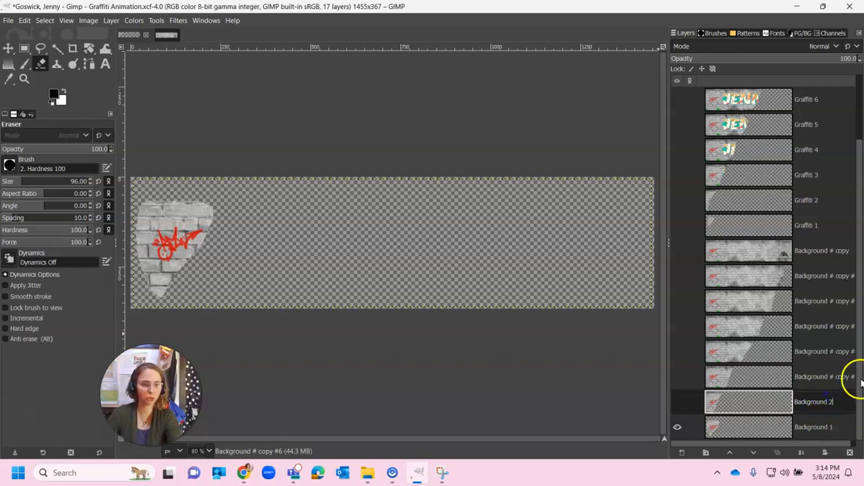
{"action": "double_click", "coordinate": [820, 377]}
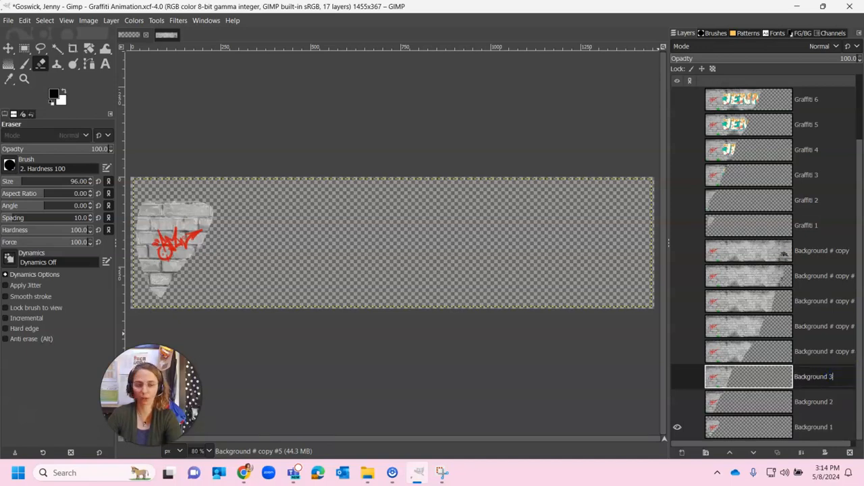
Rename the two wall layers directly above Background 3 as Background 4 and Background 5
{"action": "double_click", "coordinate": [830, 352]}
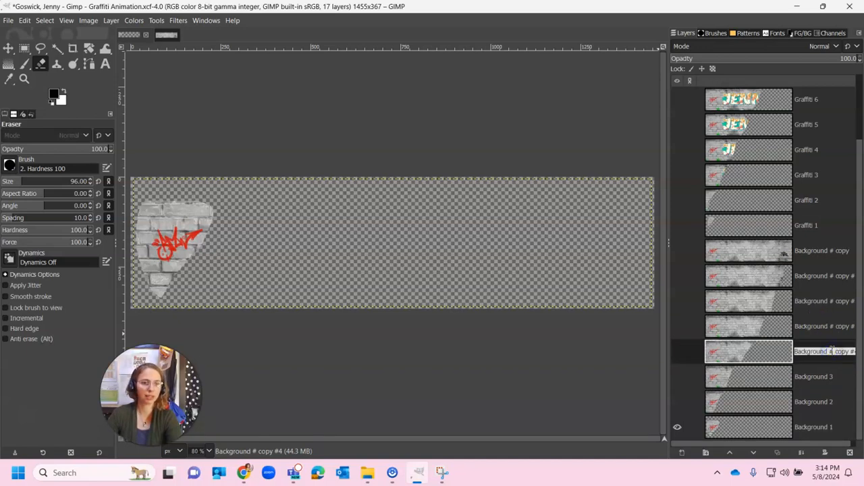
{"action": "left_click", "coordinate": [830, 352]}
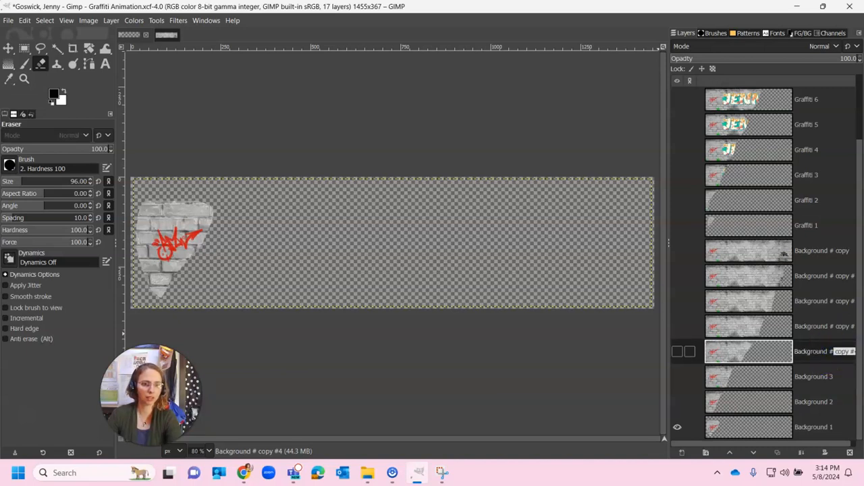
{"action": "key", "text": "BackSpace"}
{"action": "key", "text": "BackSpace"}
{"action": "key", "text": "BackSpace"}
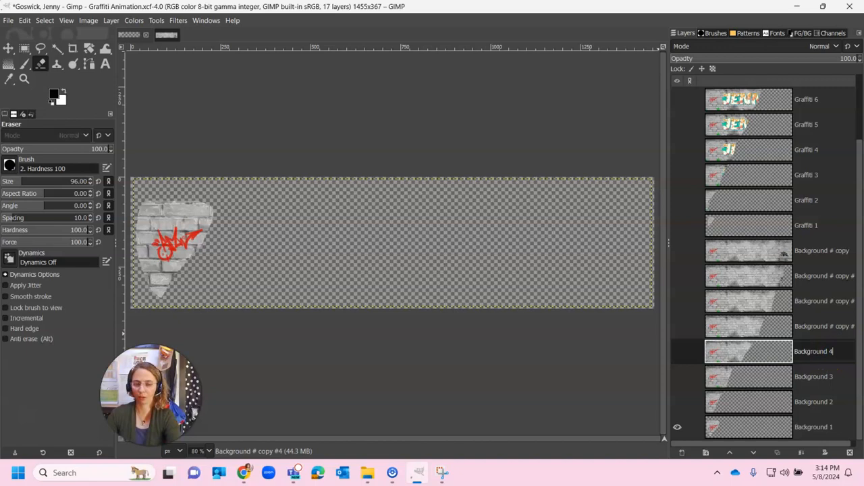
{"action": "type", "text": "4"}
{"action": "double_click", "coordinate": [818, 327]}
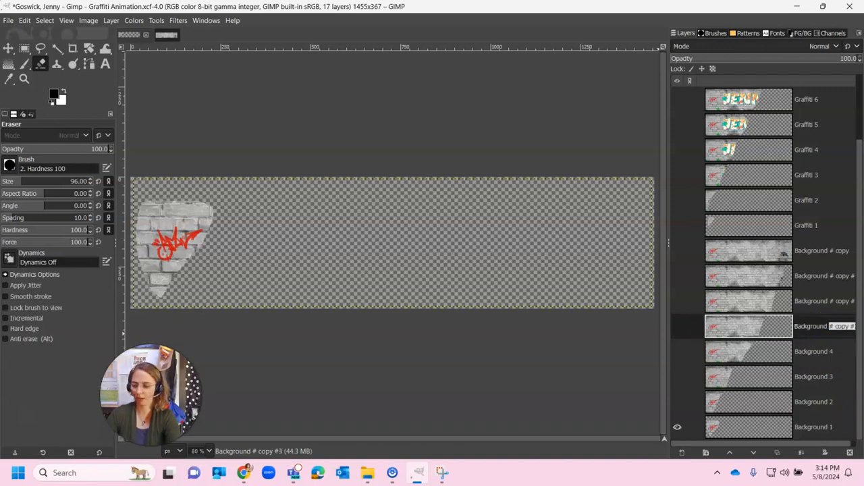
Rename the remaining three wall layers, going up the stack, as Background 6, Background 7 and Background 8
{"action": "left_click", "coordinate": [820, 302]}
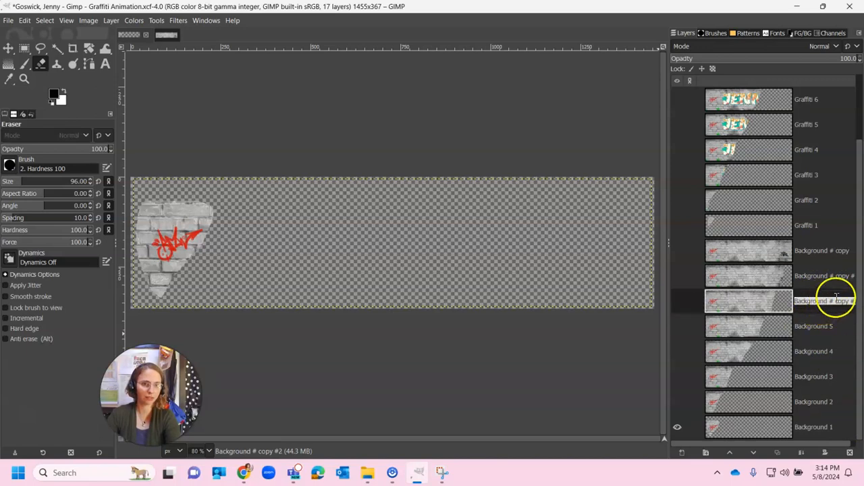
{"action": "left_click", "coordinate": [831, 301]}
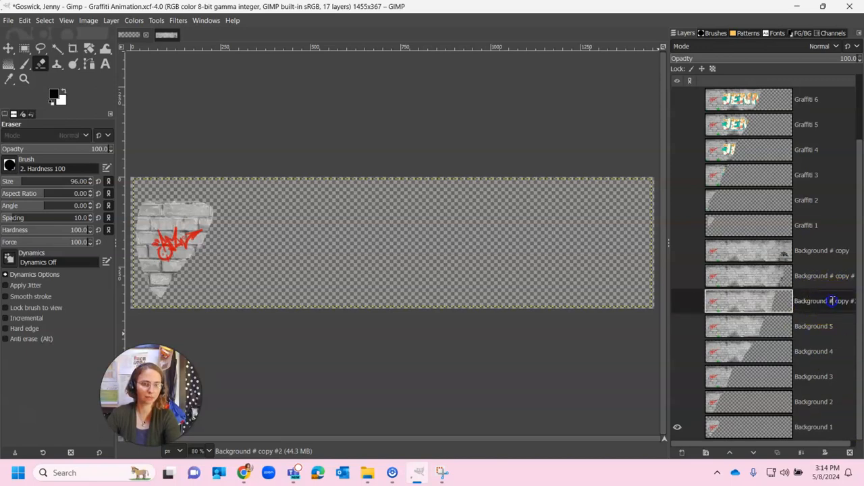
{"action": "key", "text": "BackSpace"}
{"action": "key", "text": "BackSpace"}
{"action": "key", "text": "BackSpace"}
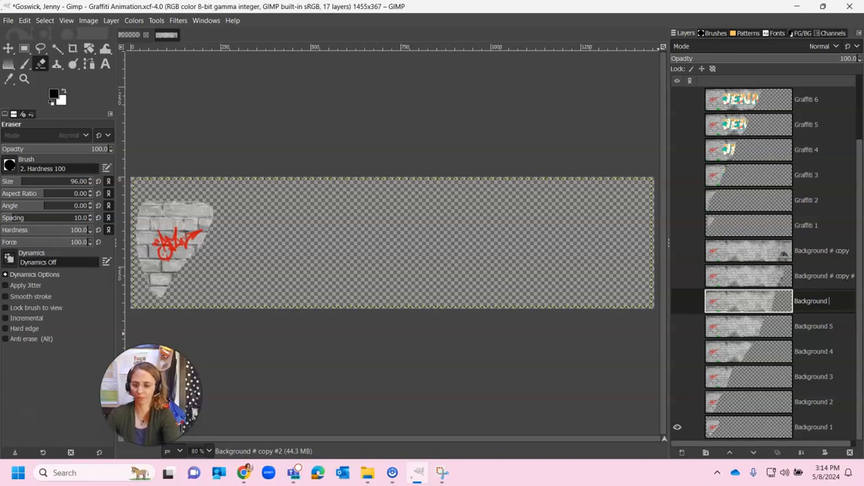
{"action": "double_click", "coordinate": [837, 279]}
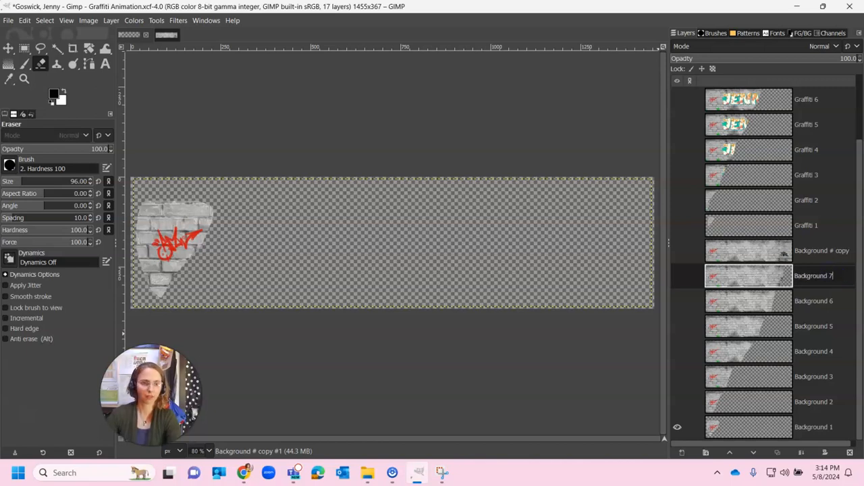
{"action": "double_click", "coordinate": [816, 251]}
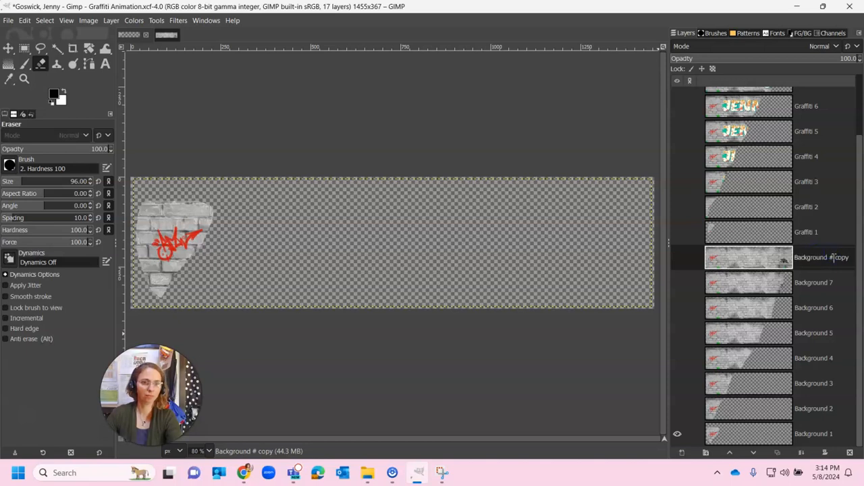
{"action": "type", "text": "Background 8"}
{"action": "scroll", "coordinate": [806, 371], "scroll_direction": "up", "scroll_amount": 2}
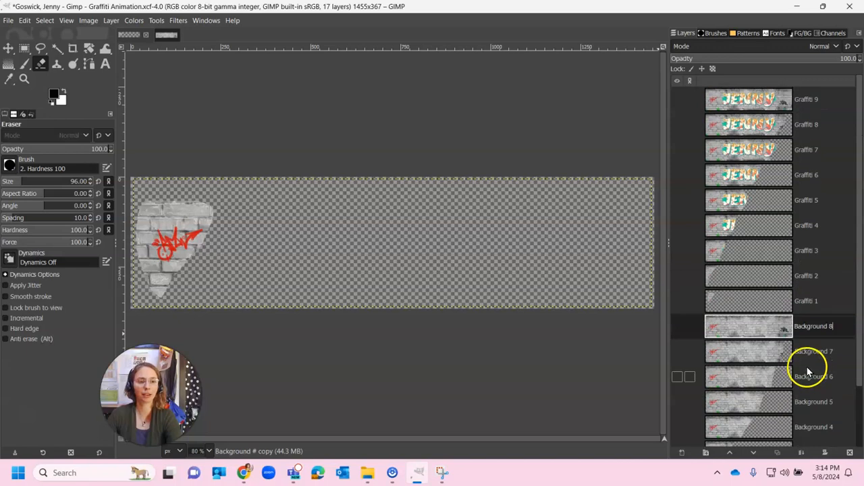
{"action": "scroll", "coordinate": [825, 230], "scroll_direction": "down", "scroll_amount": 2}
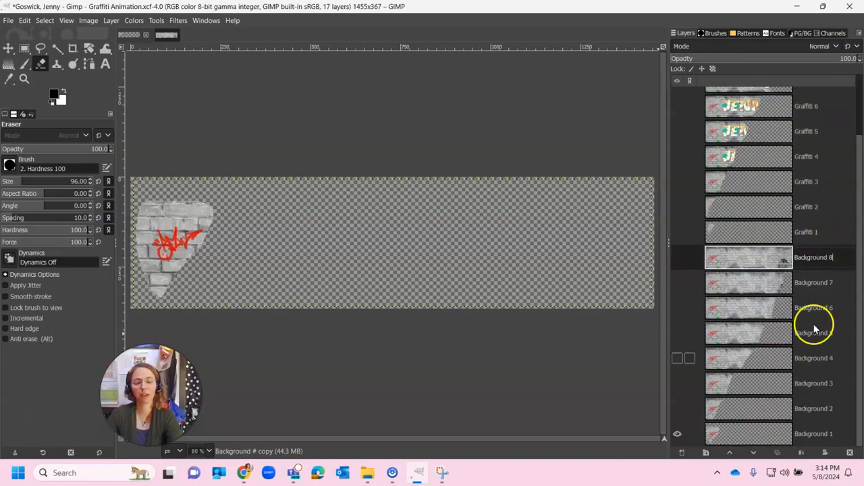
Make the layers Background 2 through Background 8 visible one after another, from the bottom up
{"action": "double_click", "coordinate": [831, 435]}
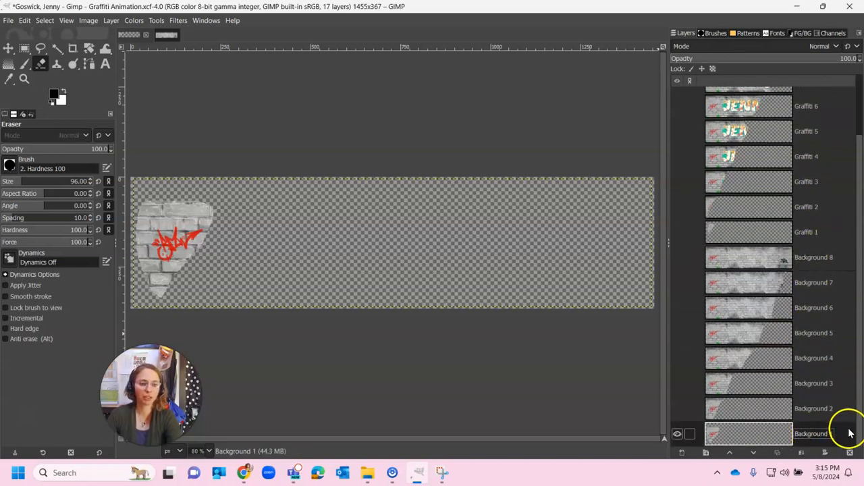
{"action": "left_click", "coordinate": [676, 409]}
{"action": "left_click", "coordinate": [677, 383]}
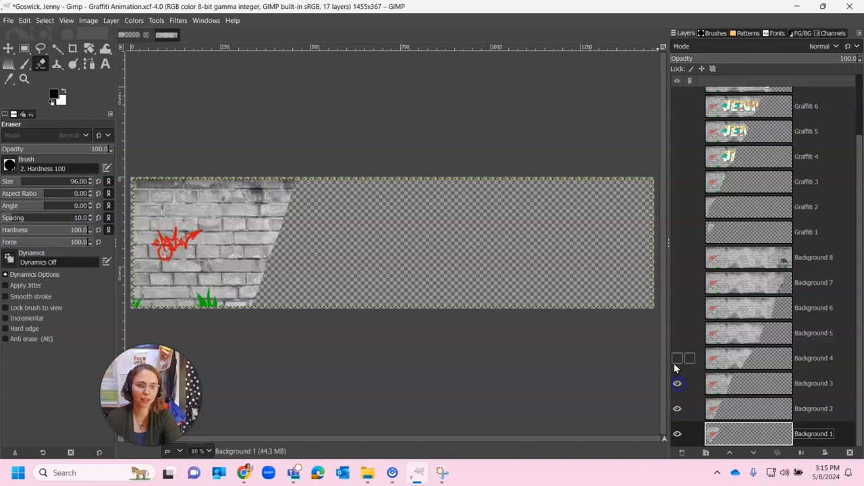
{"action": "left_click", "coordinate": [676, 358]}
{"action": "left_click", "coordinate": [677, 334]}
{"action": "left_click", "coordinate": [676, 309]}
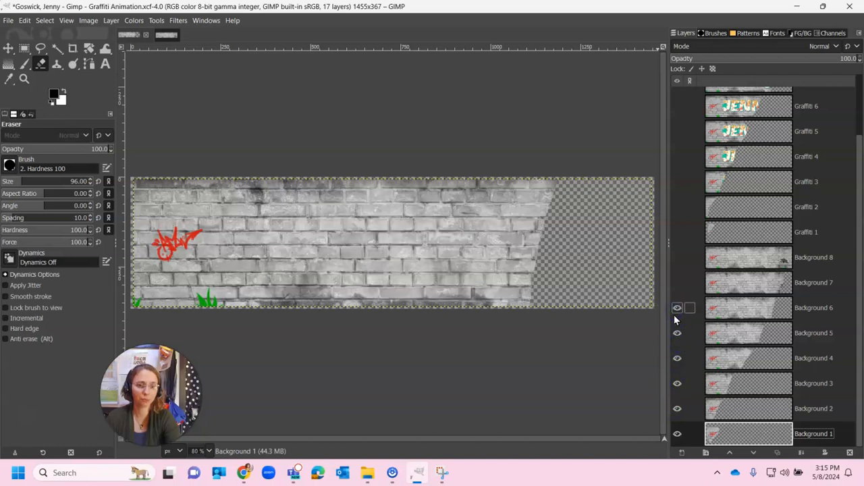
{"action": "left_click", "coordinate": [676, 282]}
{"action": "left_click", "coordinate": [677, 259]}
Make the layers Graffiti 1 through Graffiti 9 visible one after another, from the lowest up
{"action": "left_click", "coordinate": [676, 207]}
{"action": "left_click", "coordinate": [677, 181]}
{"action": "left_click", "coordinate": [676, 157]}
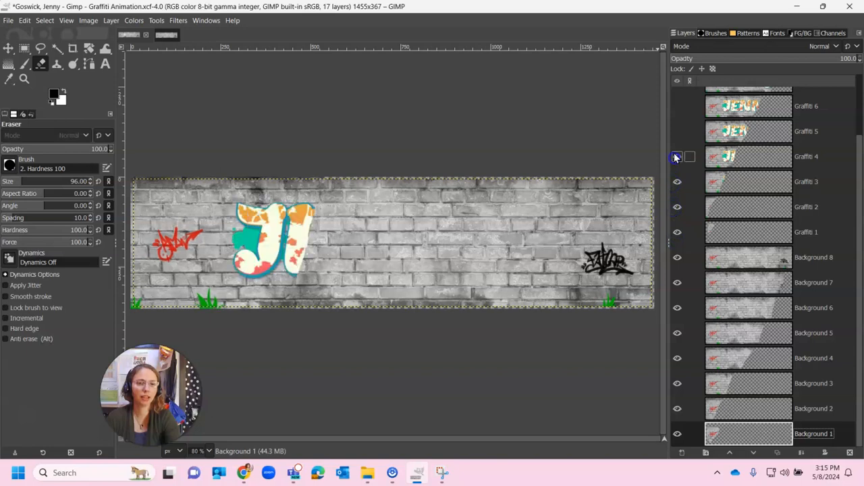
{"action": "left_click", "coordinate": [677, 131]}
{"action": "left_click", "coordinate": [676, 106]}
{"action": "scroll", "coordinate": [699, 182], "scroll_direction": "up", "scroll_amount": 3}
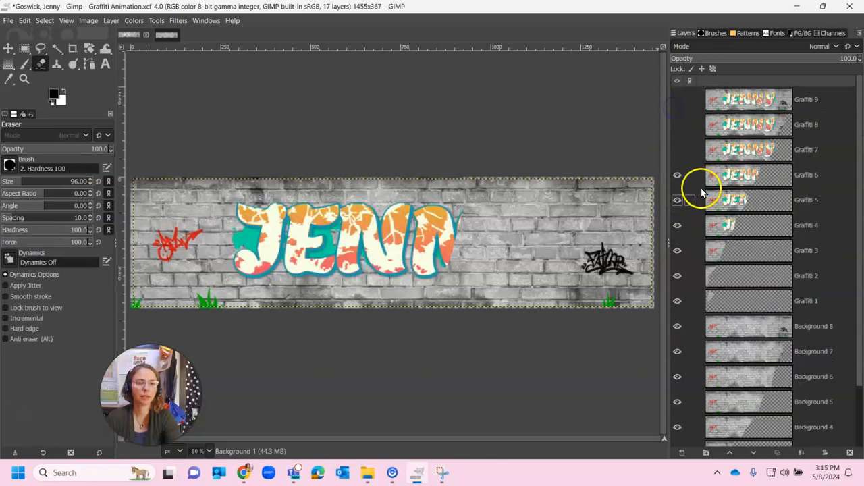
{"action": "left_click", "coordinate": [676, 150]}
{"action": "left_click", "coordinate": [676, 125]}
{"action": "left_click", "coordinate": [676, 99]}
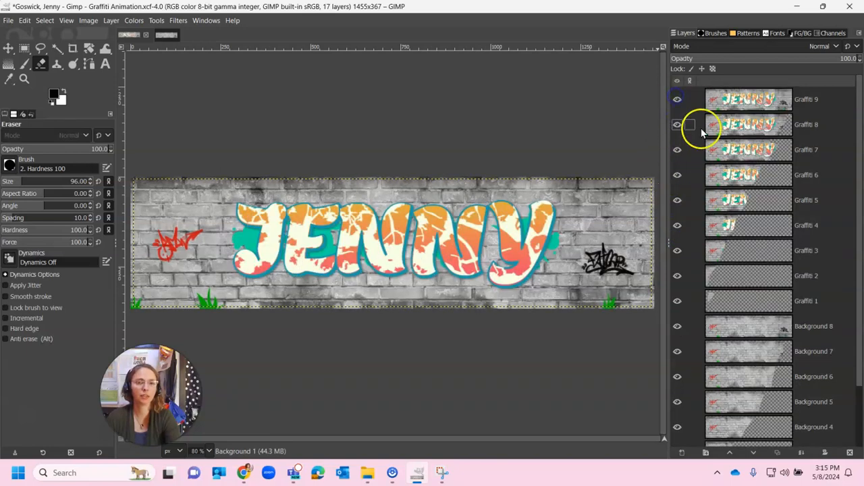
{"action": "scroll", "coordinate": [717, 183], "scroll_direction": "down", "scroll_amount": 3}
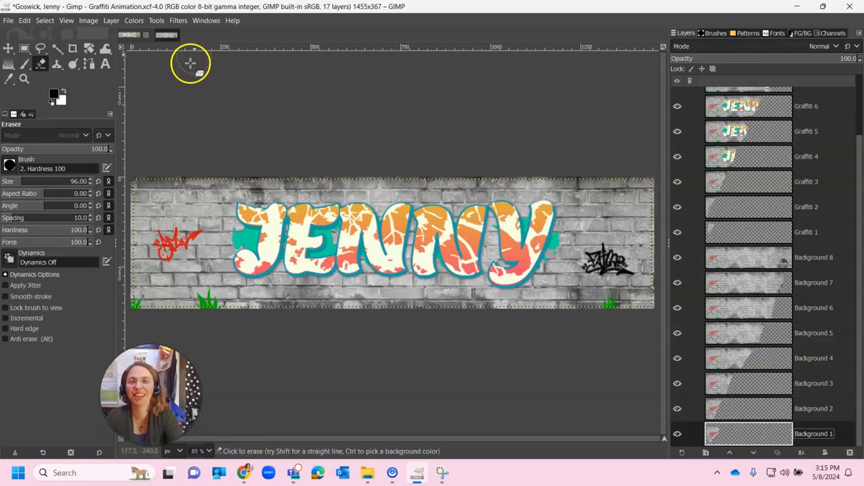
Open the animation playback preview for the layered image and play the frames
{"action": "left_click", "coordinate": [178, 21]}
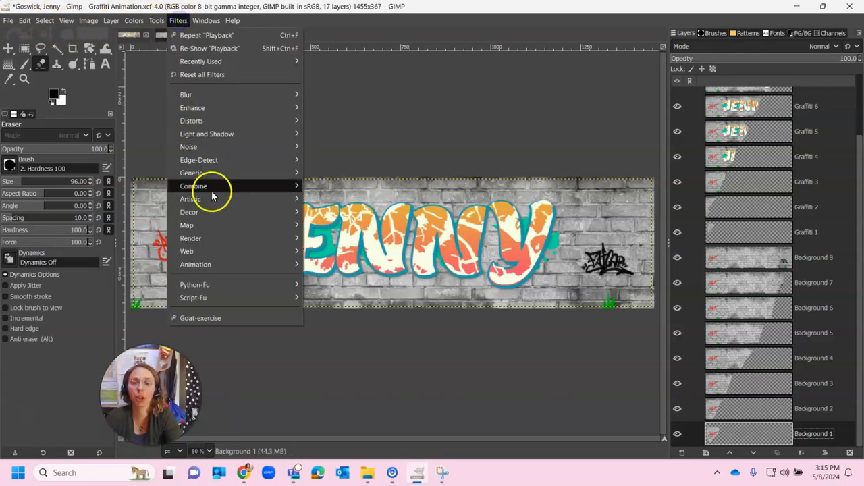
{"action": "left_click", "coordinate": [204, 264]}
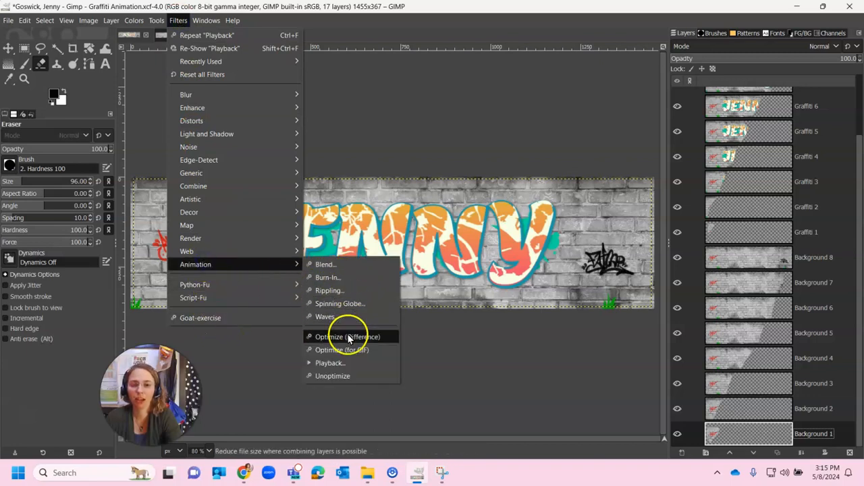
{"action": "left_click", "coordinate": [337, 362]}
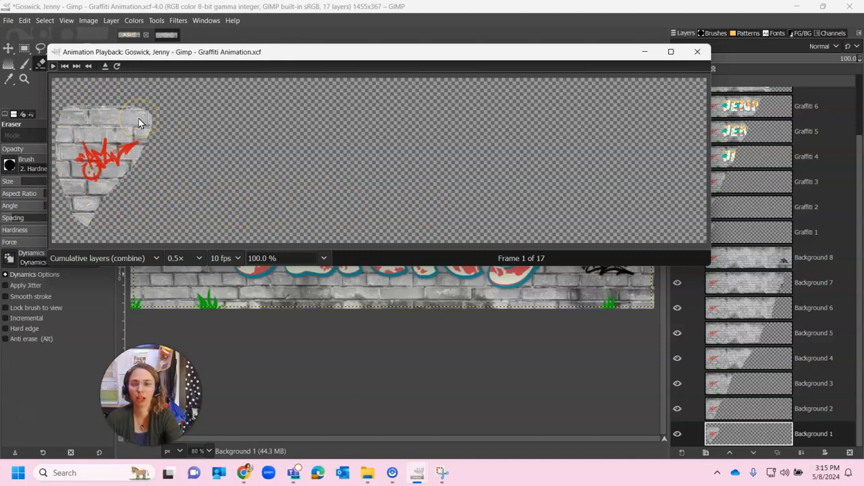
{"action": "left_click", "coordinate": [53, 68]}
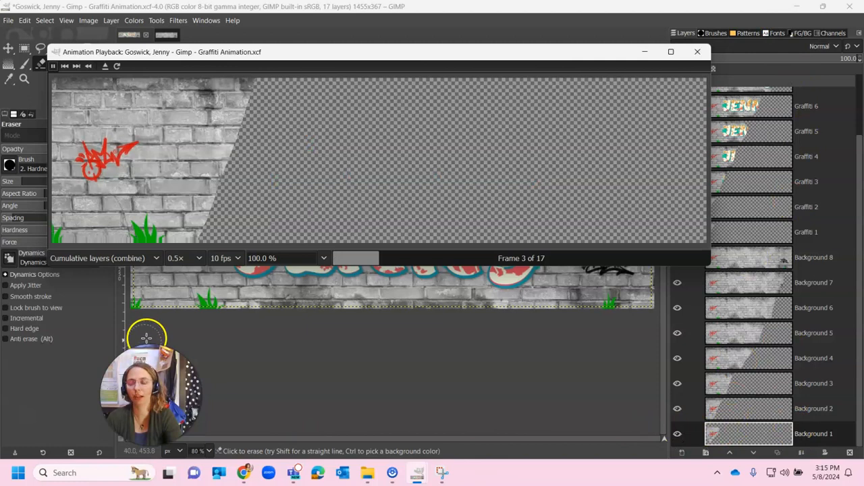
Preview the animation at 1× speed and again at 0.5× speed, and close the playback window
{"action": "left_click", "coordinate": [177, 258]}
{"action": "left_click", "coordinate": [184, 315]}
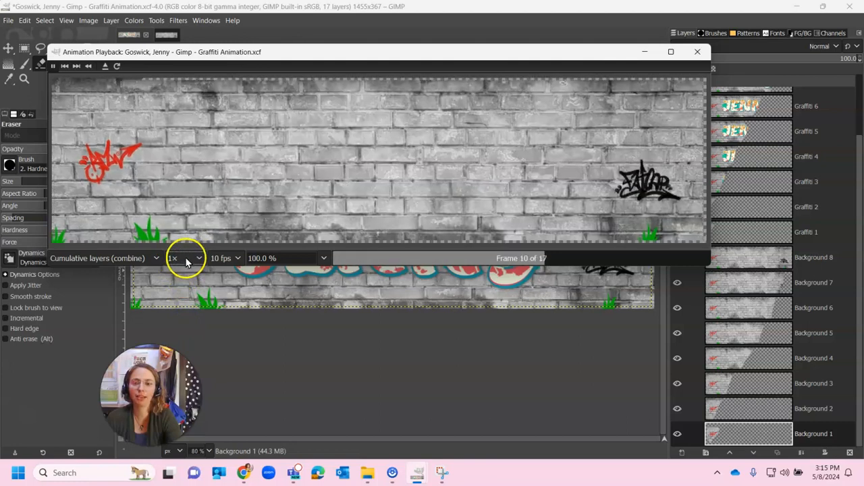
{"action": "left_click", "coordinate": [195, 260]}
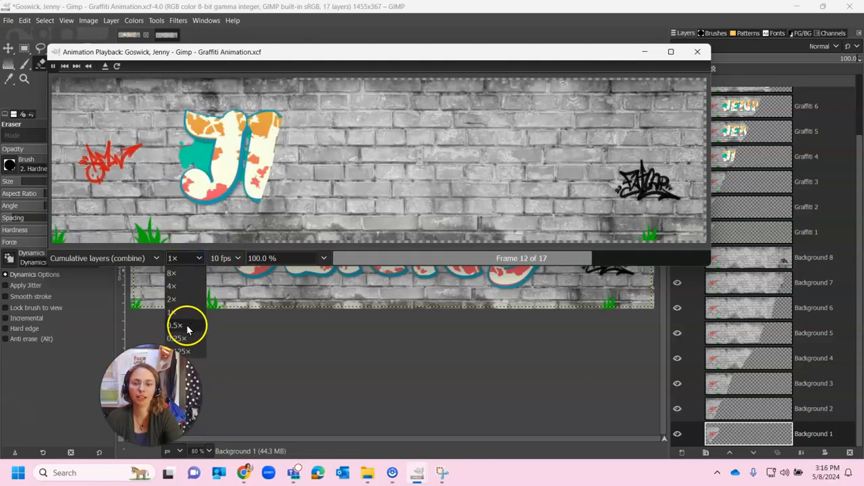
{"action": "left_click", "coordinate": [185, 325]}
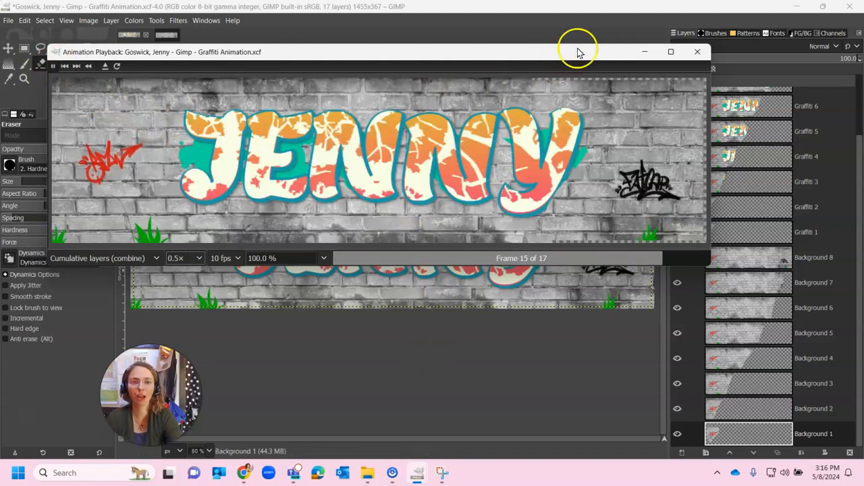
{"action": "left_click", "coordinate": [693, 53]}
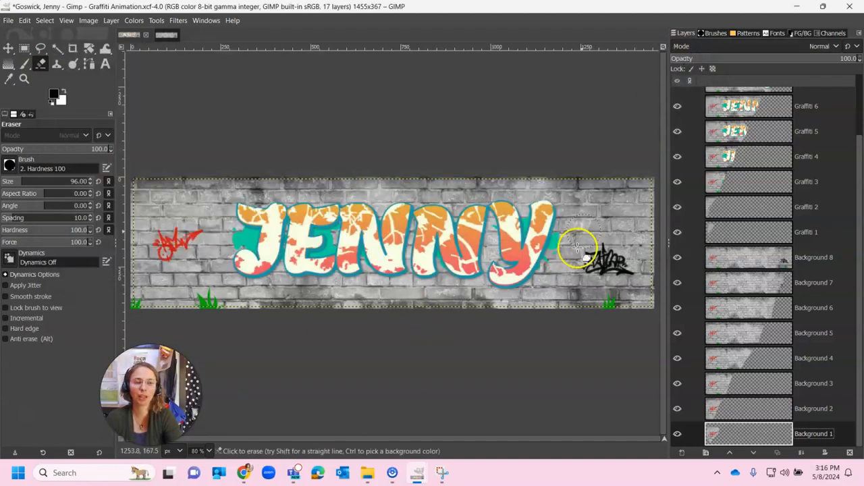
Save the graffiti animation with its background and graffiti frame layers to the existing XCF file
{"action": "scroll", "coordinate": [724, 277], "scroll_direction": "up", "scroll_amount": 2}
{"action": "scroll", "coordinate": [753, 291], "scroll_direction": "down", "scroll_amount": 2}
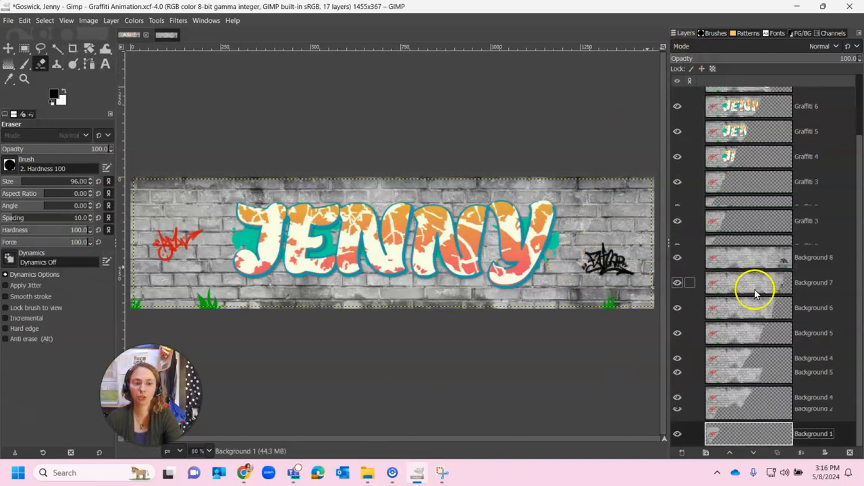
{"action": "left_click", "coordinate": [8, 20]}
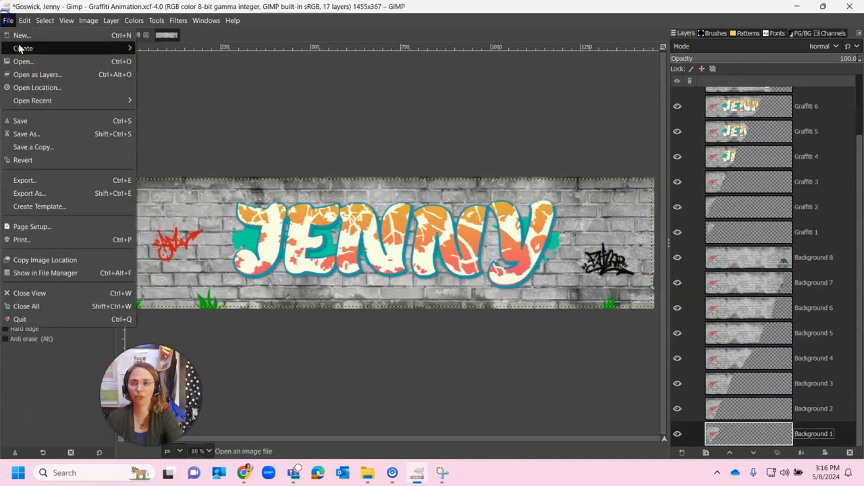
{"action": "left_click", "coordinate": [21, 121]}
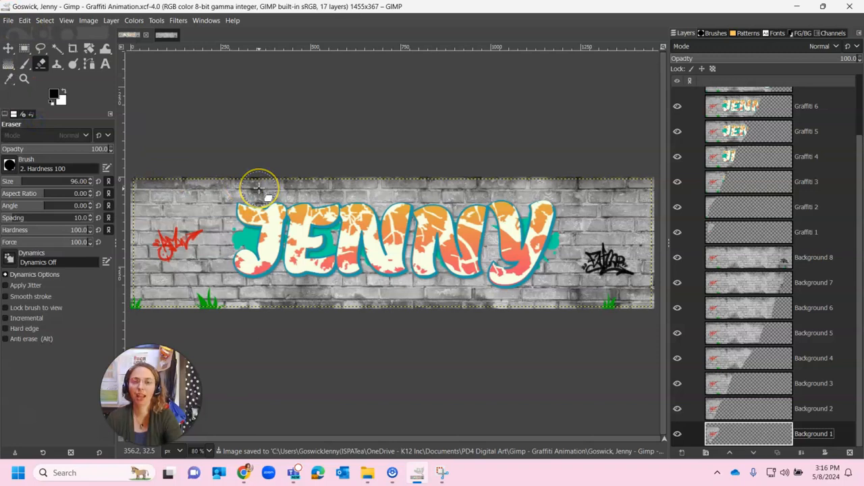